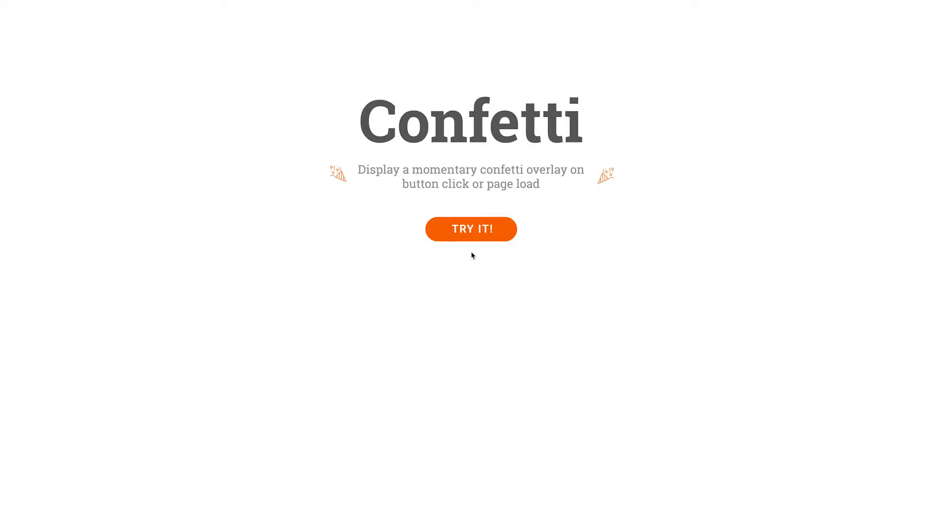
# Trigger the confetti overlay on the Confetti demo page to preview the effect
pyautogui.click(471, 231)
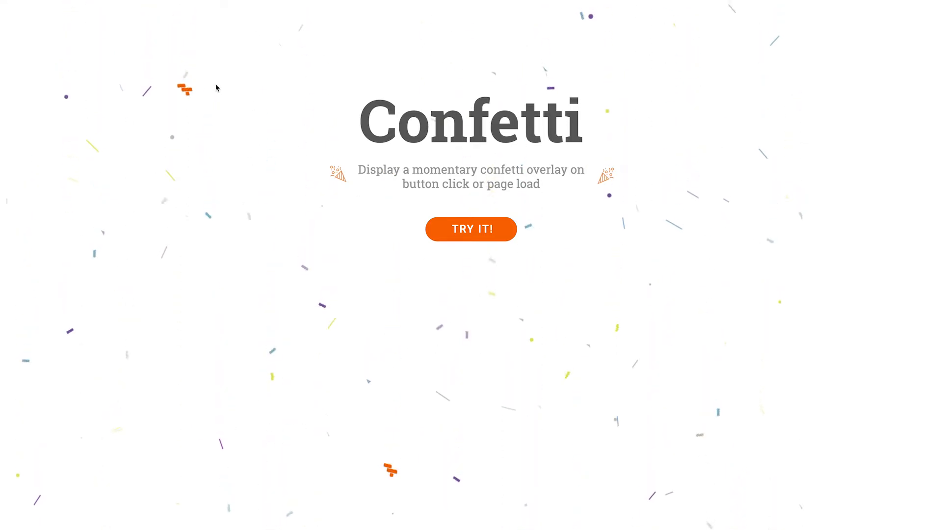
pyautogui.click(501, 240)
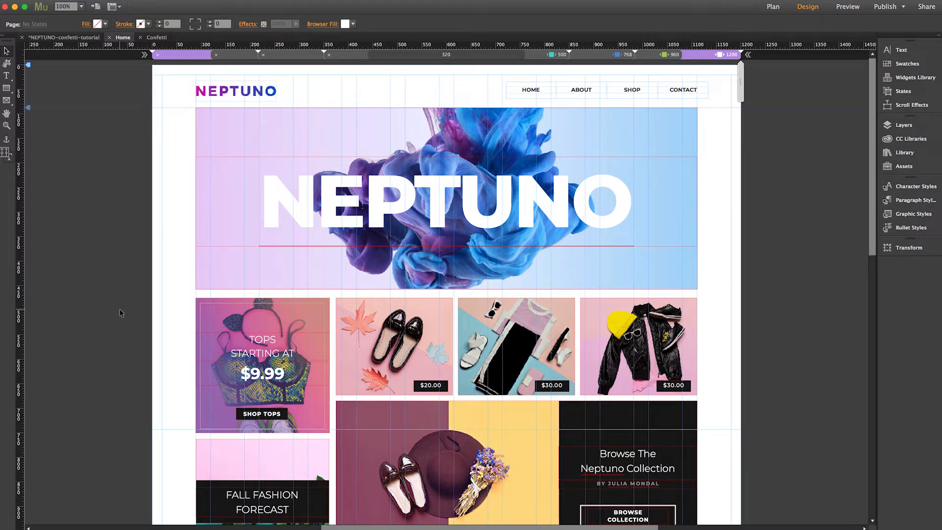
# Look over the NEPTUNO Home page from the header down to the footer
pyautogui.scroll(-2, 129, 317)
pyautogui.scroll(-12, 130, 318)
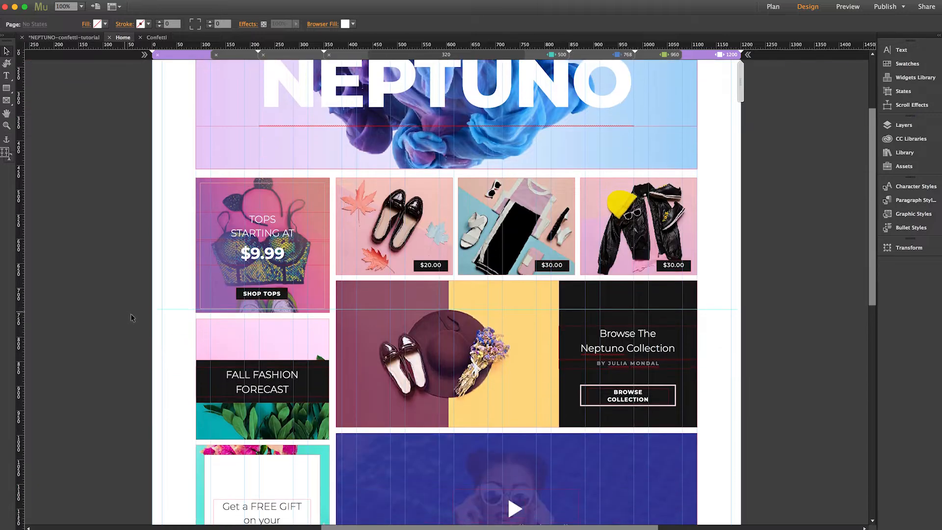
pyautogui.scroll(-5, 131, 314)
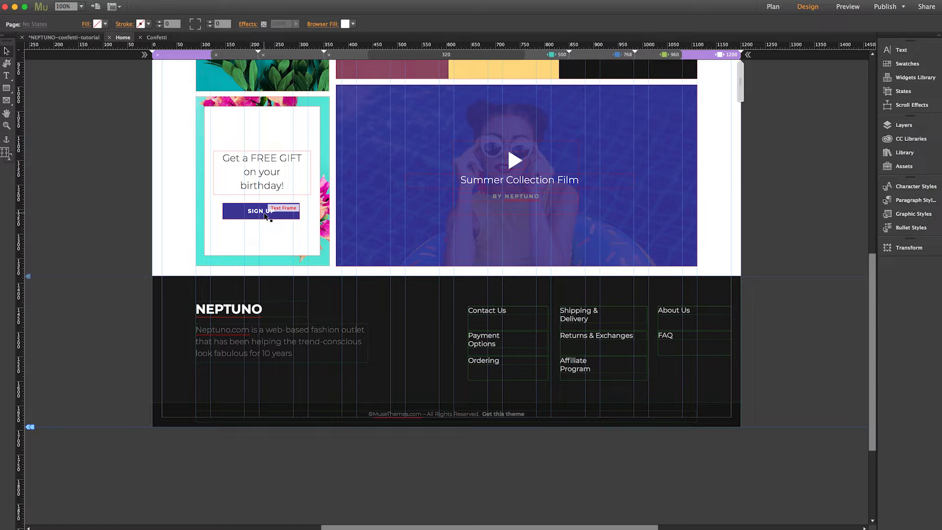
# Place the Confetti widget from the MT – Toolbox – Confetti (1.0) library on the Confetti page, outside the page area beside the gift photo
pyautogui.click(157, 37)
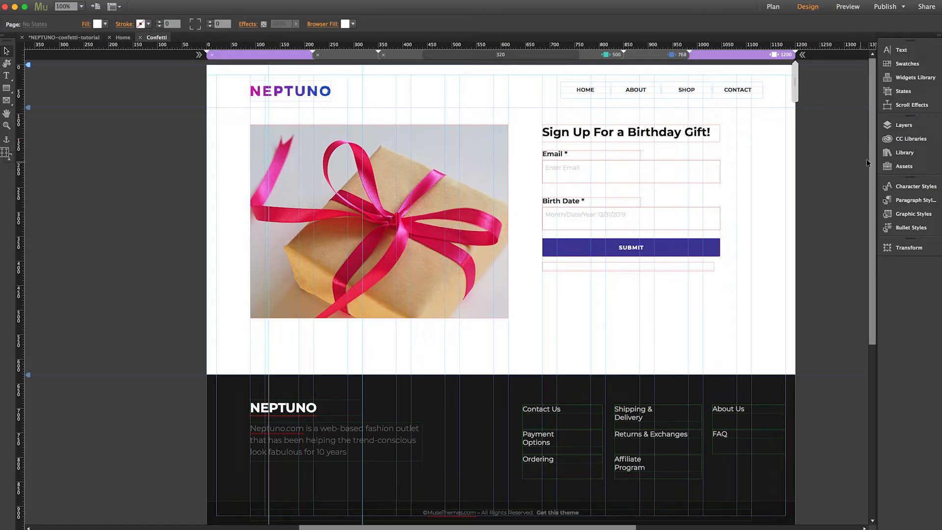
pyautogui.click(904, 152)
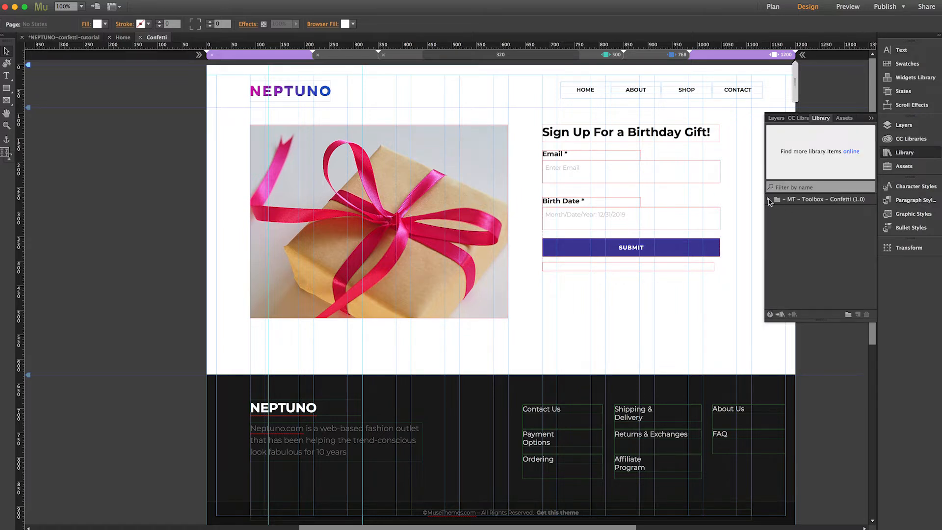
pyautogui.click(768, 199)
pyautogui.moveTo(804, 211); pyautogui.dragTo(62, 145)
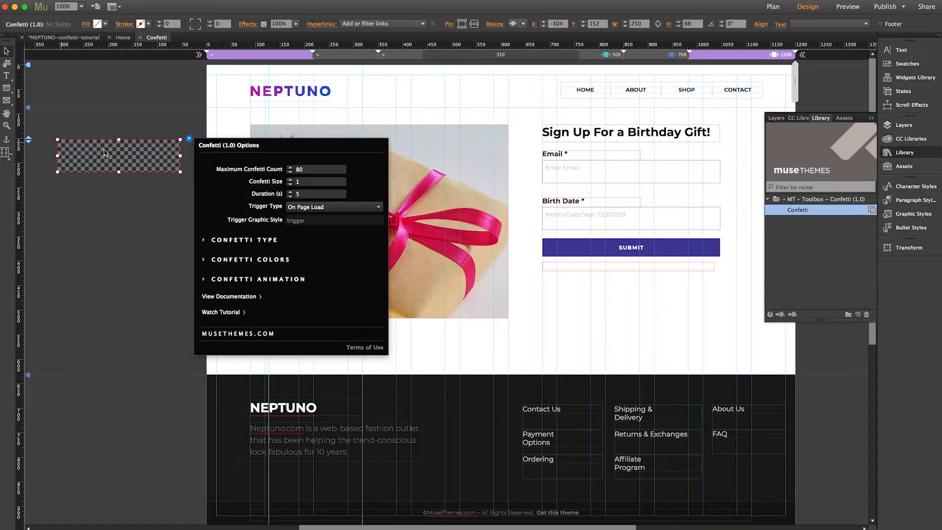
pyautogui.click(904, 153)
pyautogui.click(905, 153)
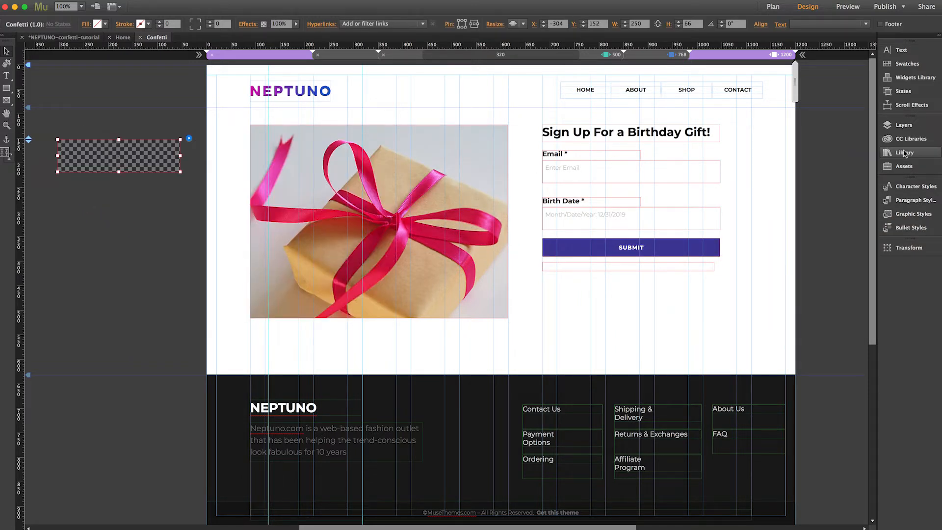
pyautogui.moveTo(152, 162); pyautogui.dragTo(149, 176)
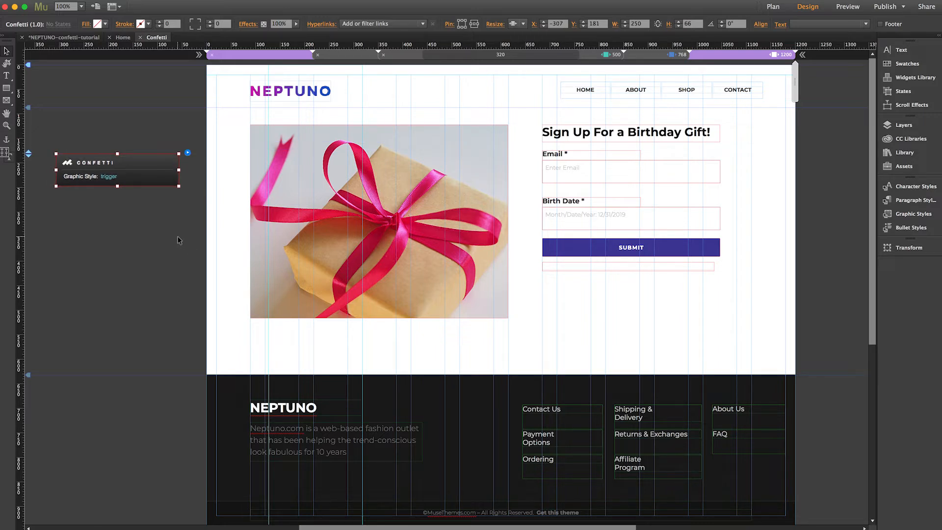
# Set the Confetti widget's maximum confetti count to 110 and its trigger type to On Trigger Click
pyautogui.click(188, 153)
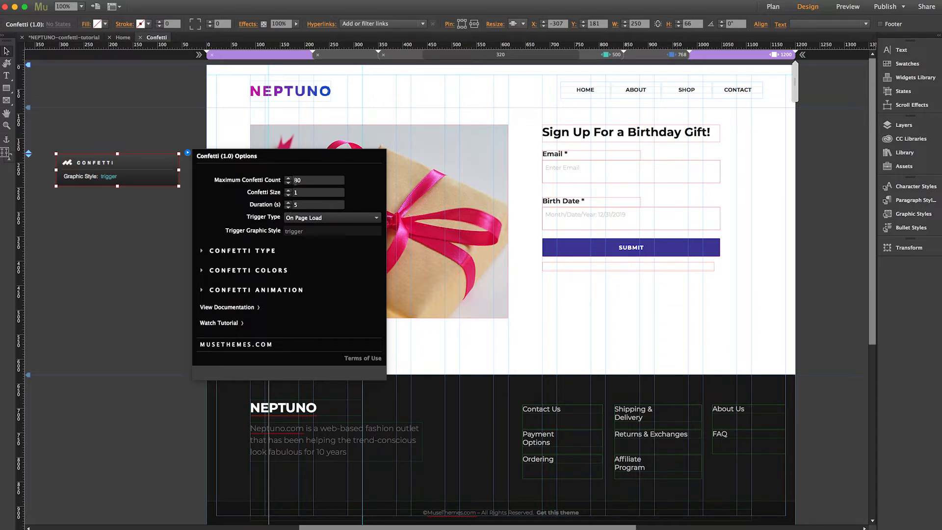
pyautogui.doubleClick(296, 180)
pyautogui.write('110')
pyautogui.press('Return')
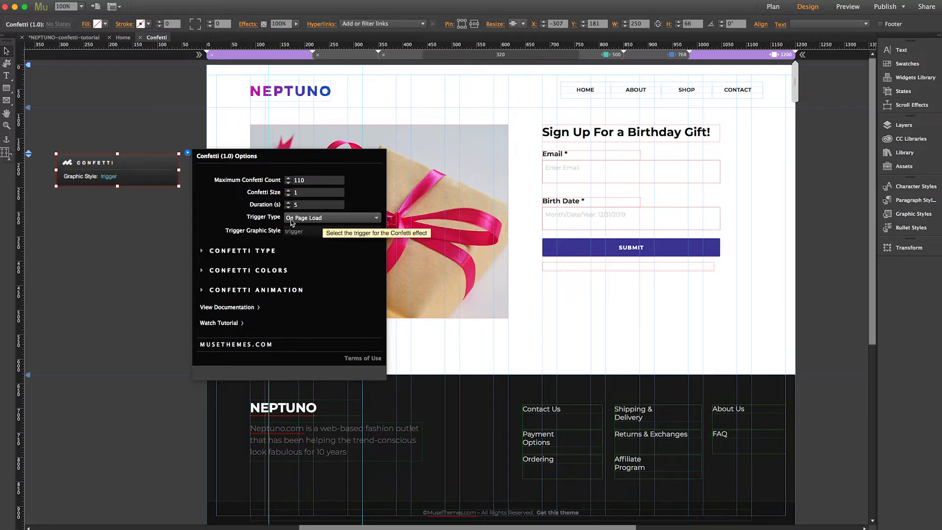
pyautogui.click(315, 222)
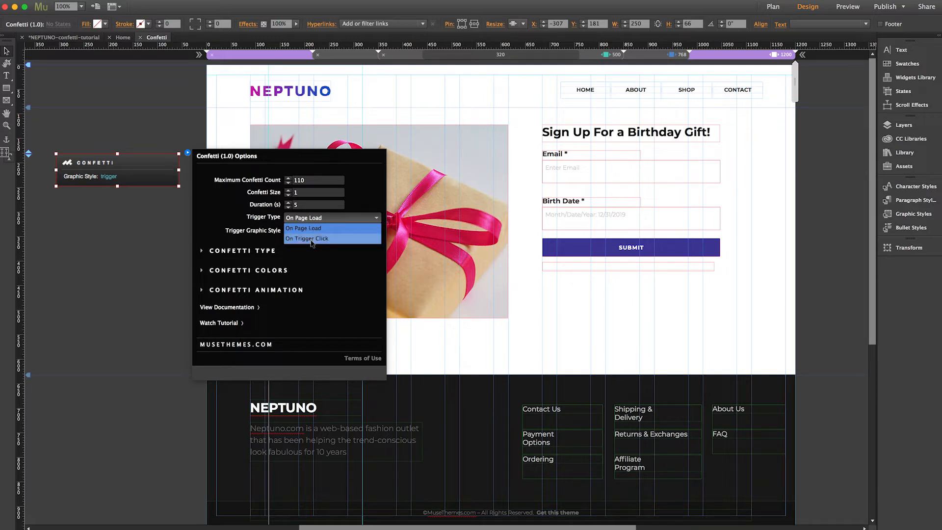
pyautogui.click(311, 238)
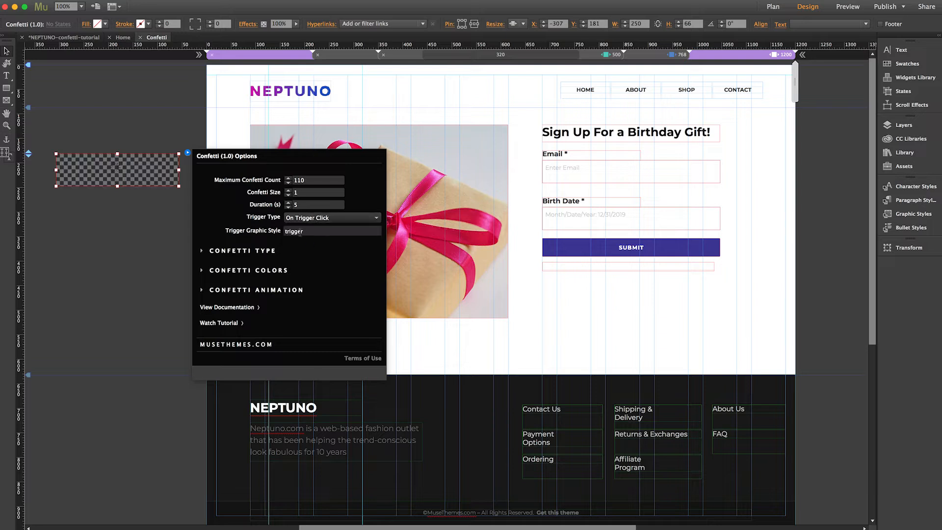
pyautogui.moveTo(305, 231); pyautogui.dragTo(289, 231)
pyautogui.click(316, 232)
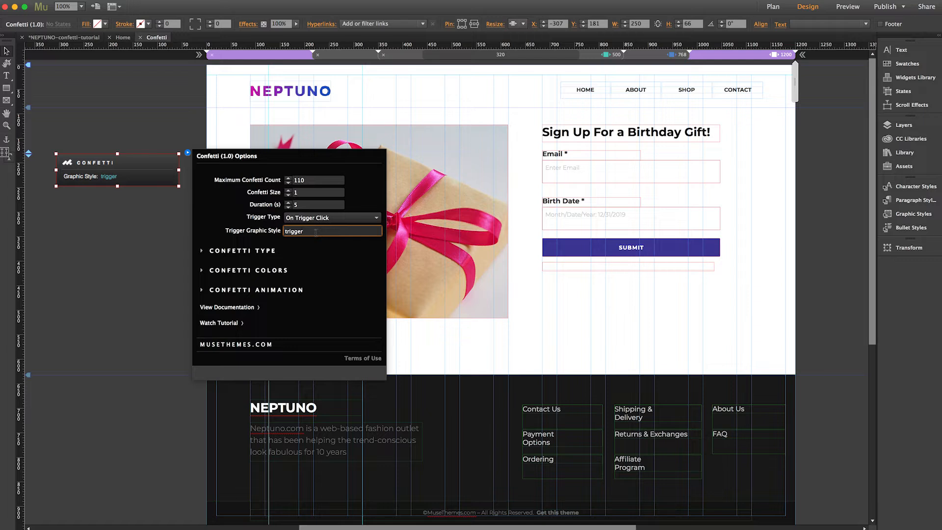
pyautogui.click(766, 246)
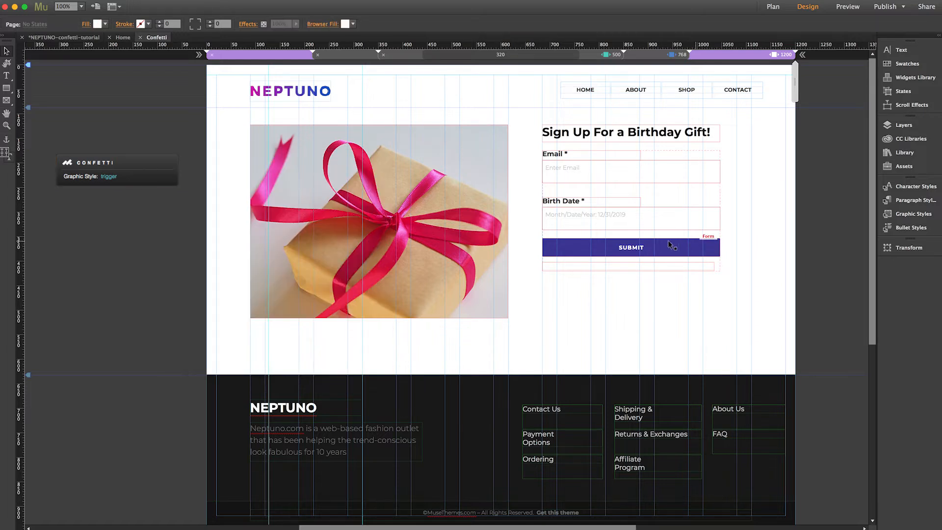
# Create a graphic style from the form's Submit button and name it submit
pyautogui.click(583, 251)
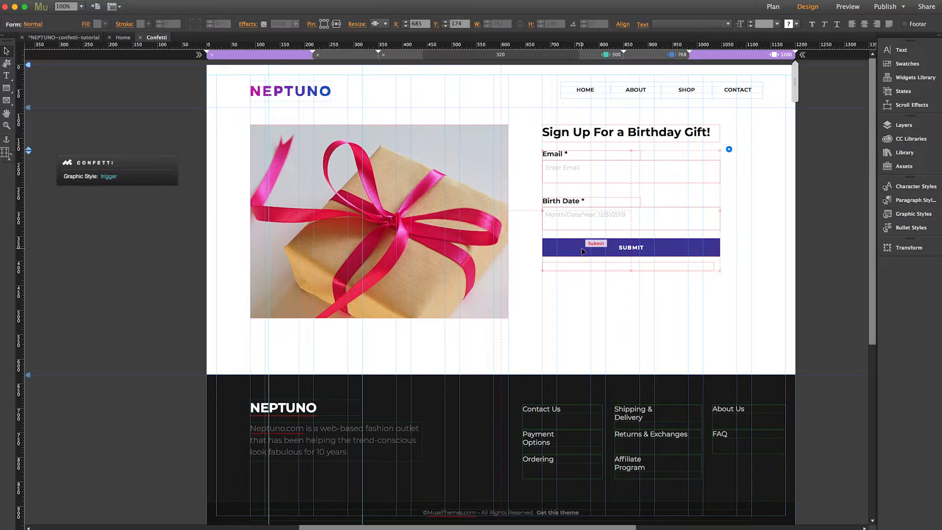
pyautogui.click(593, 252)
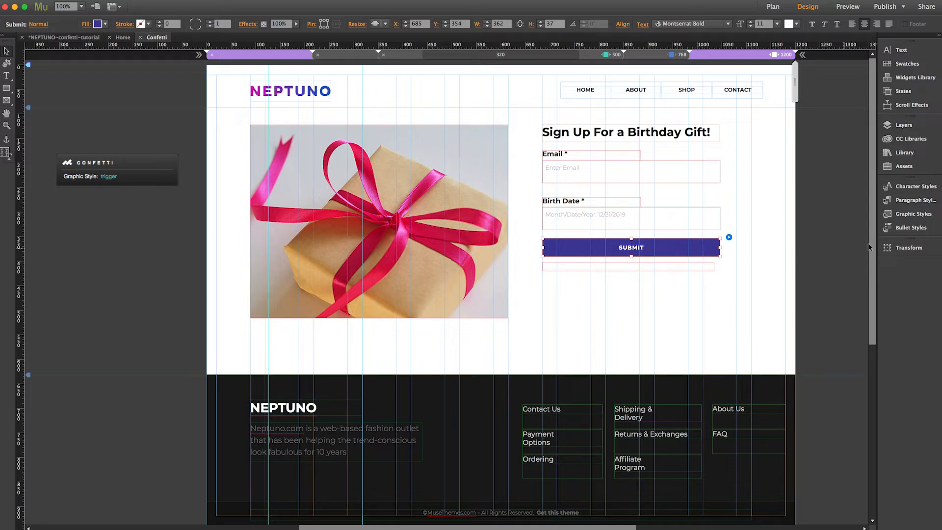
pyautogui.click(911, 217)
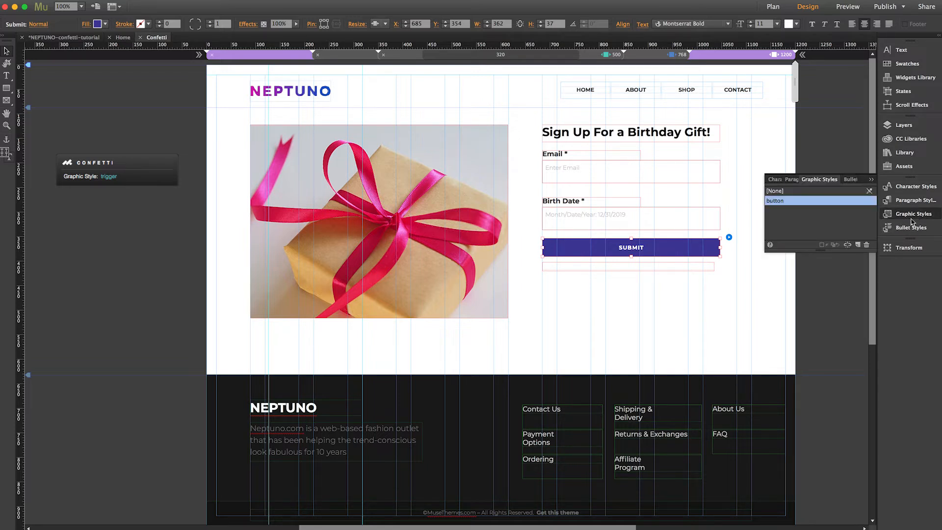
pyautogui.click(859, 247)
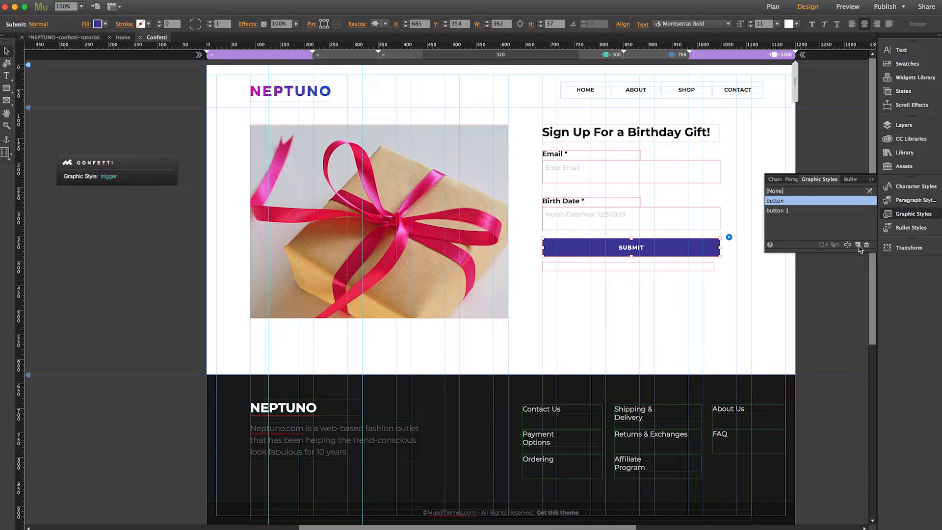
pyautogui.click(781, 214)
pyautogui.doubleClick(782, 215)
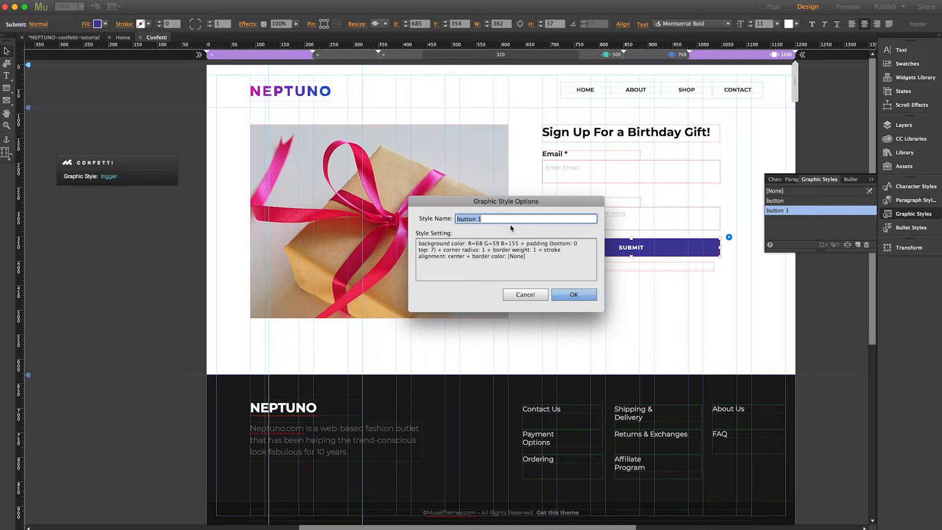
pyautogui.write('submit')
pyautogui.click(575, 296)
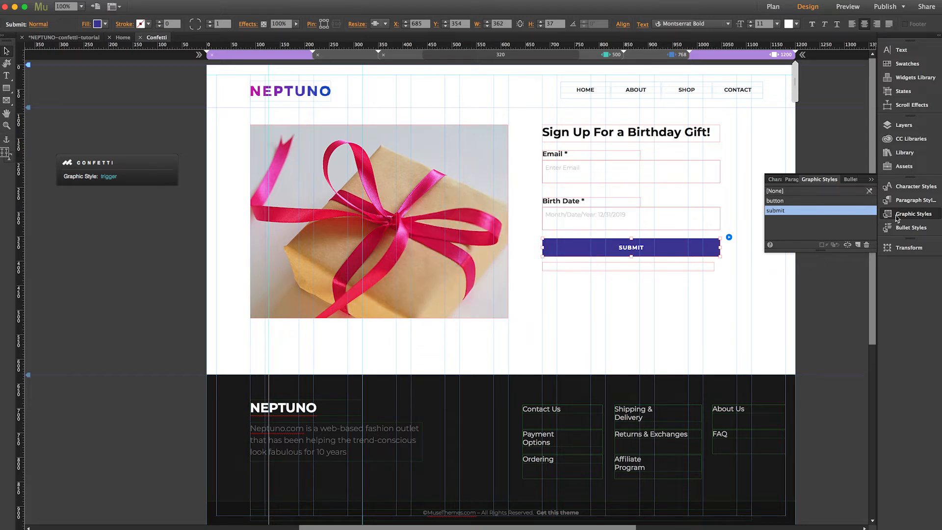
pyautogui.click(898, 218)
# Set the Confetti widget's trigger graphic style to submit
pyautogui.click(137, 174)
pyautogui.click(187, 153)
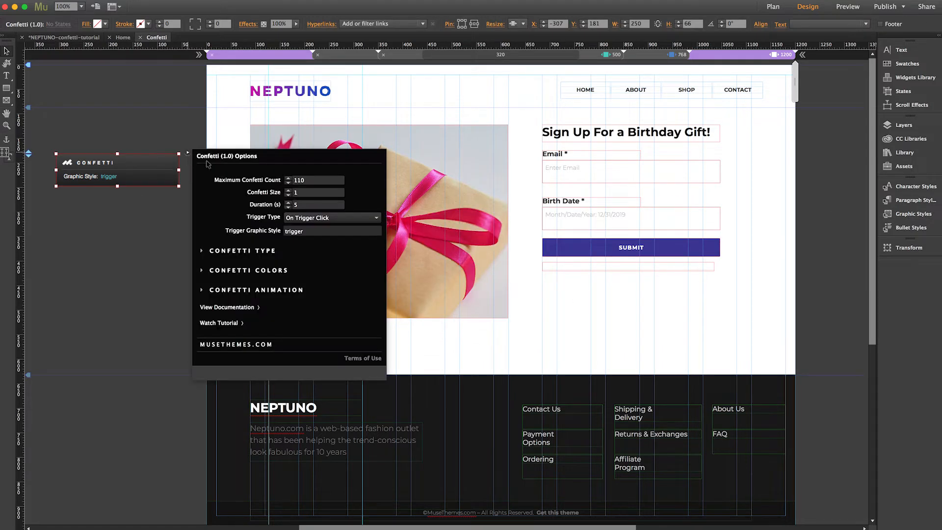
pyautogui.doubleClick(296, 233)
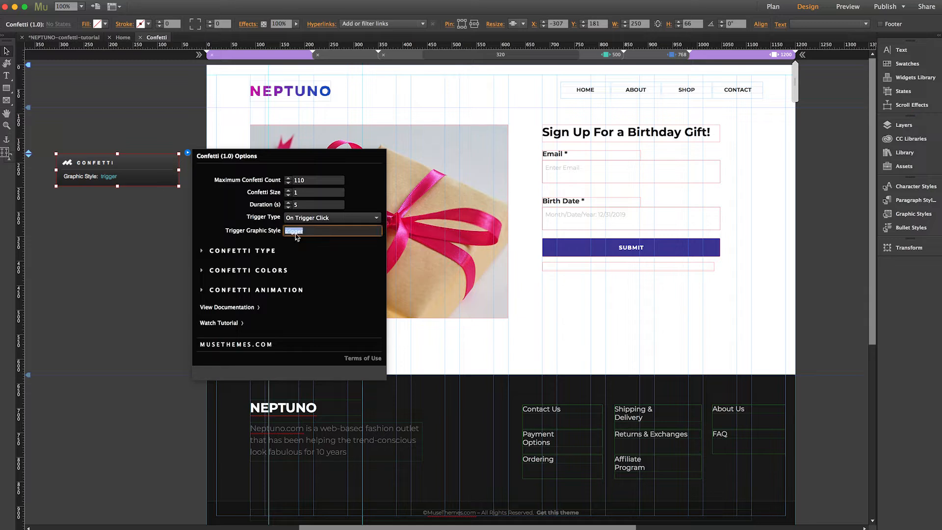
pyautogui.write('submit')
pyautogui.press('Return')
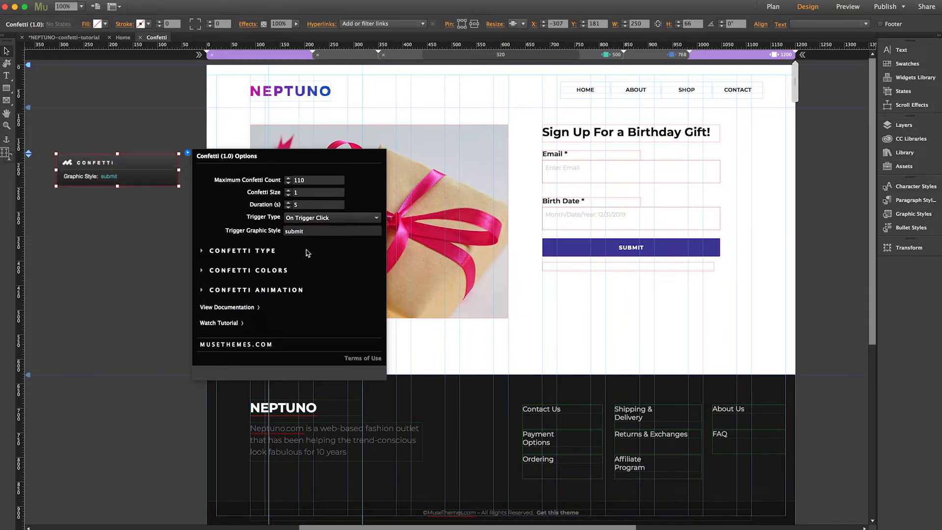
# Enable the SVG confetti type and load ico-confetti-after.svg as the custom SVG
pyautogui.click(274, 251)
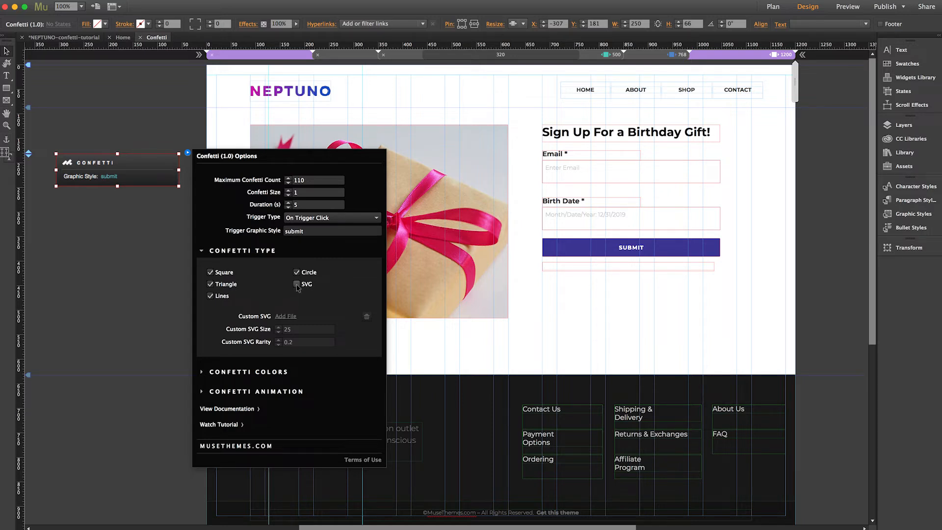
pyautogui.click(297, 284)
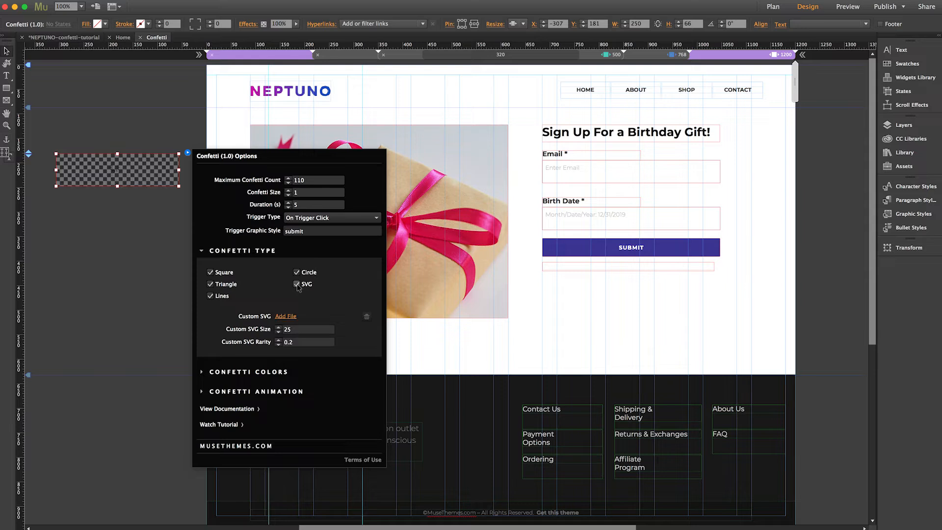
pyautogui.click(286, 317)
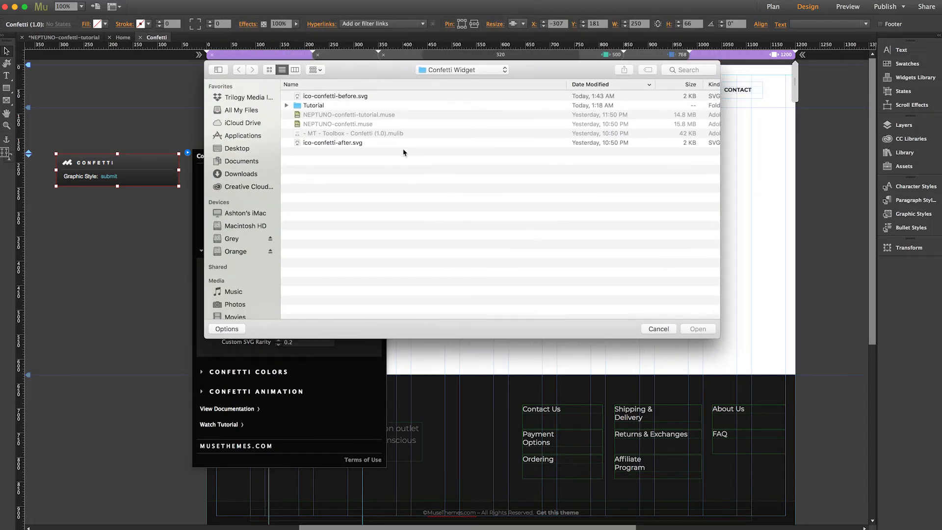
pyautogui.click(343, 144)
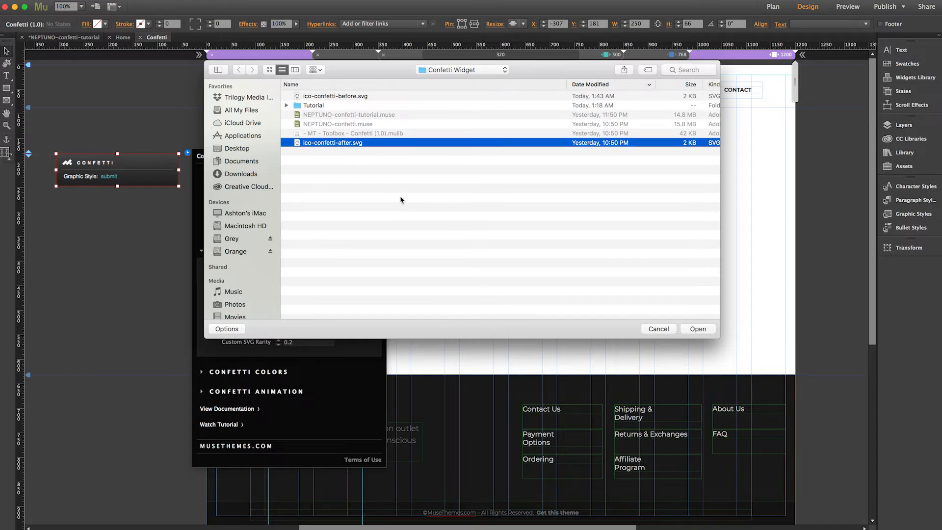
pyautogui.click(698, 330)
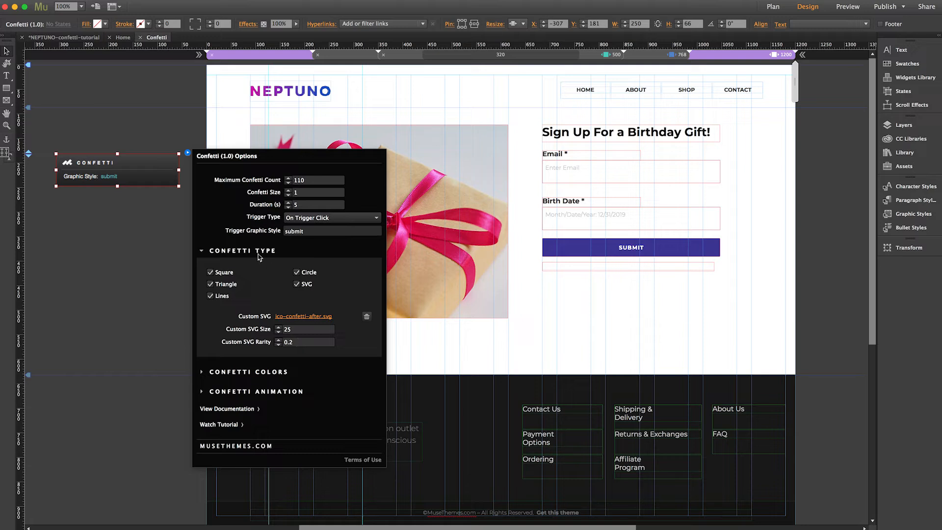
pyautogui.click(236, 252)
# Set confetti Color 1 to the purple swatch R=68 G=59 B=155 and Color 2 to the yellow swatch
pyautogui.click(250, 271)
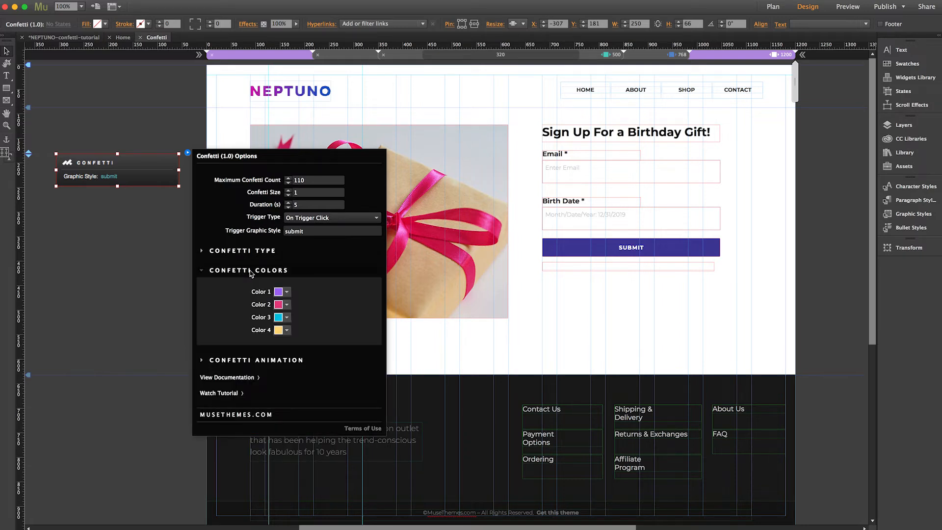
pyautogui.click(288, 292)
pyautogui.click(359, 356)
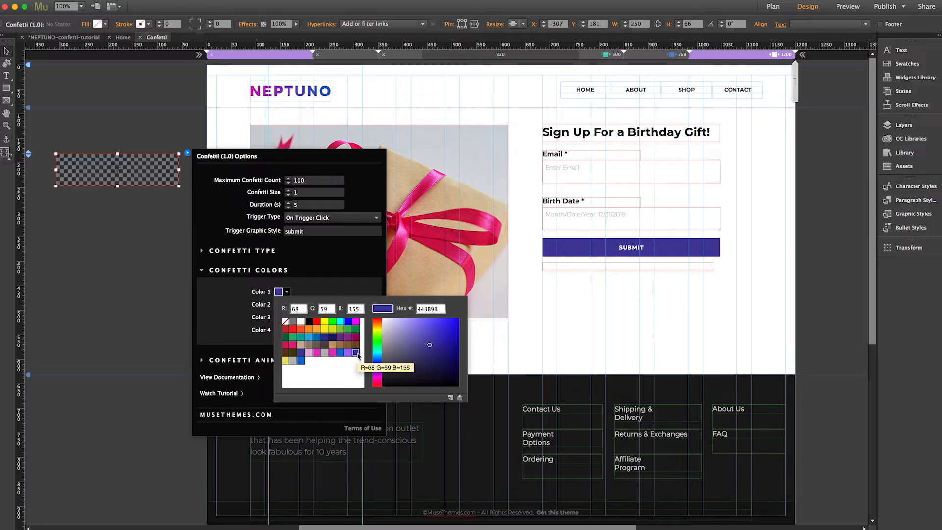
pyautogui.click(313, 290)
pyautogui.click(288, 305)
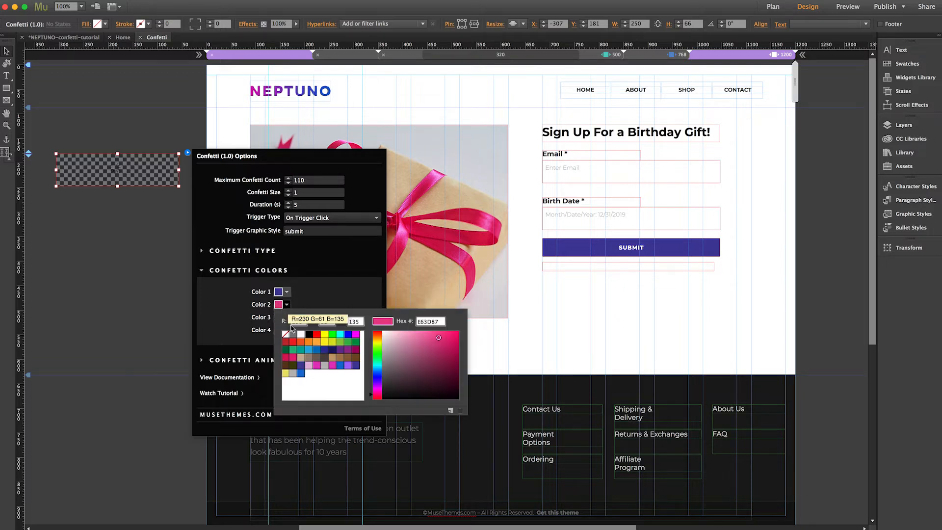
pyautogui.click(302, 351)
pyautogui.click(307, 299)
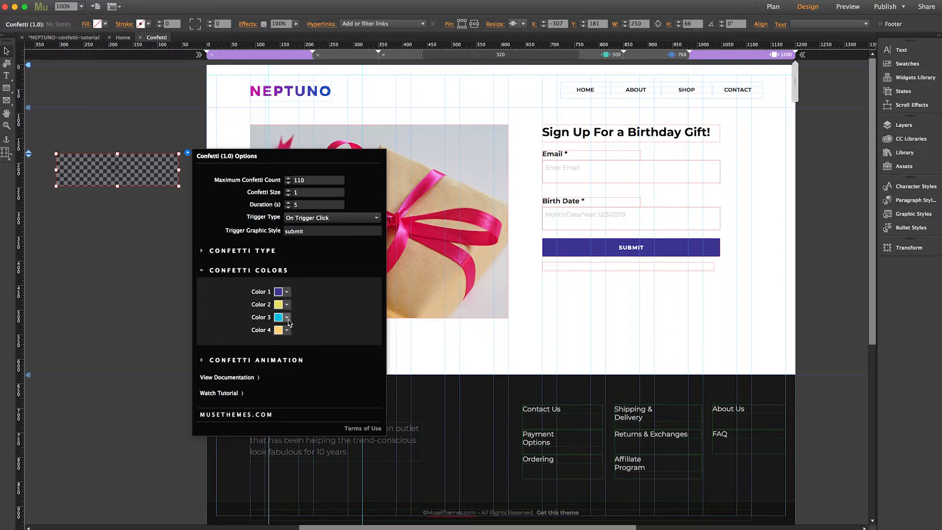
# Set confetti Color 3 to the grey swatch BABABA and Color 4 to the blue swatch R=21 G=111 B=214
pyautogui.click(287, 317)
pyautogui.click(298, 381)
pyautogui.click(311, 309)
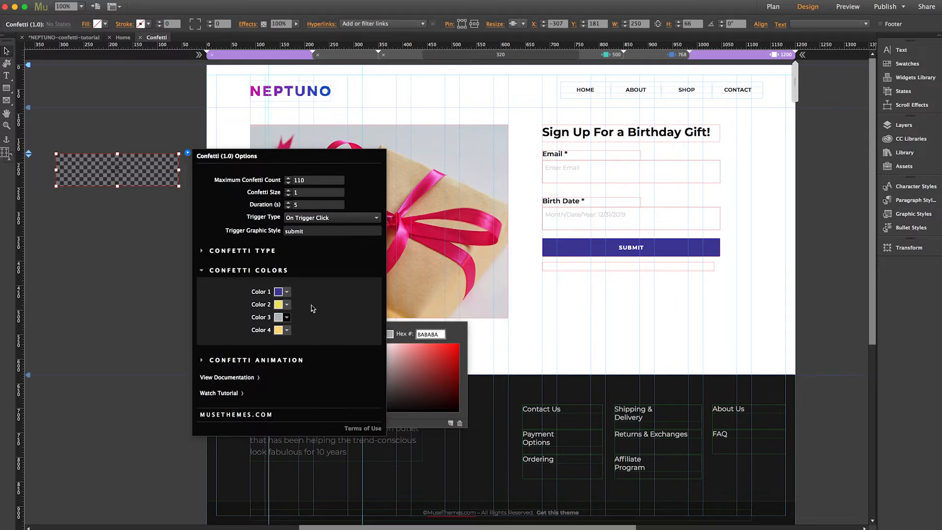
pyautogui.click(287, 331)
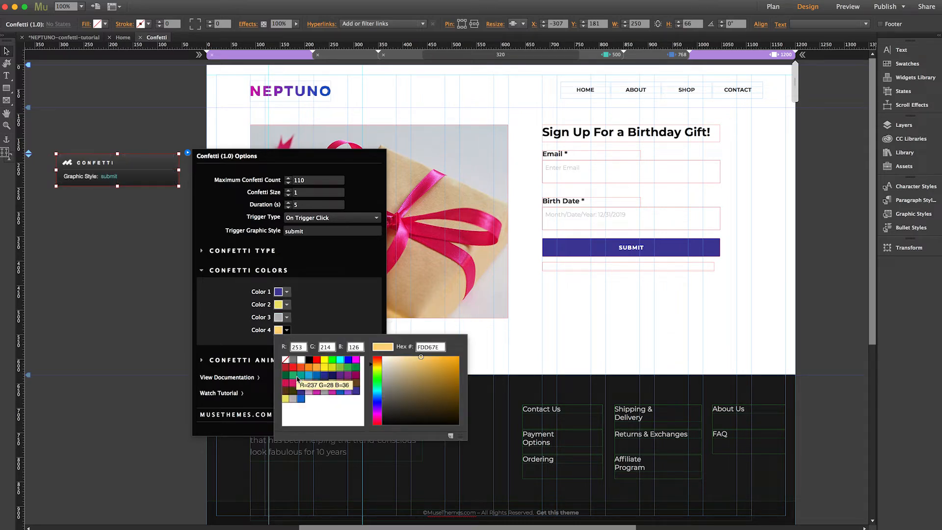
pyautogui.click(301, 399)
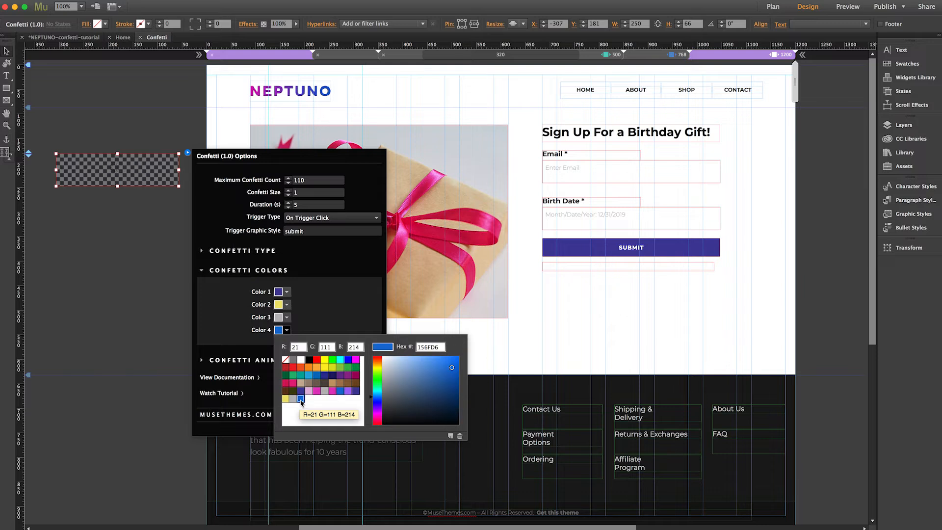
pyautogui.click(322, 304)
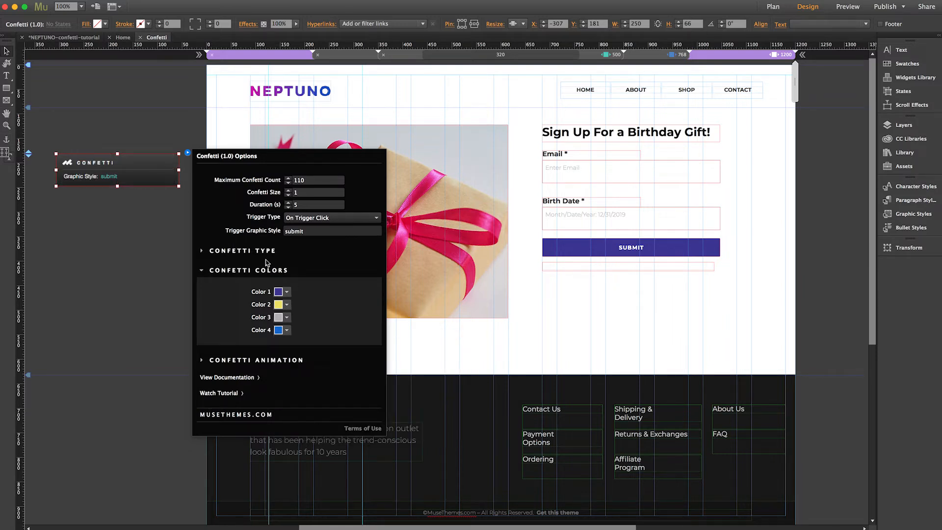
# Review the widget's Confetti Animation settings and close the Confetti options
pyautogui.click(233, 273)
pyautogui.click(236, 291)
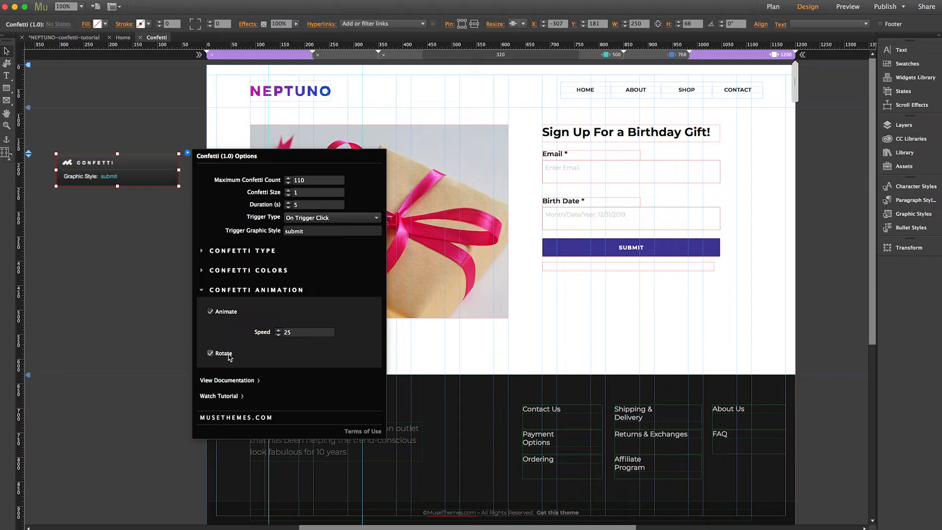
pyautogui.click(226, 292)
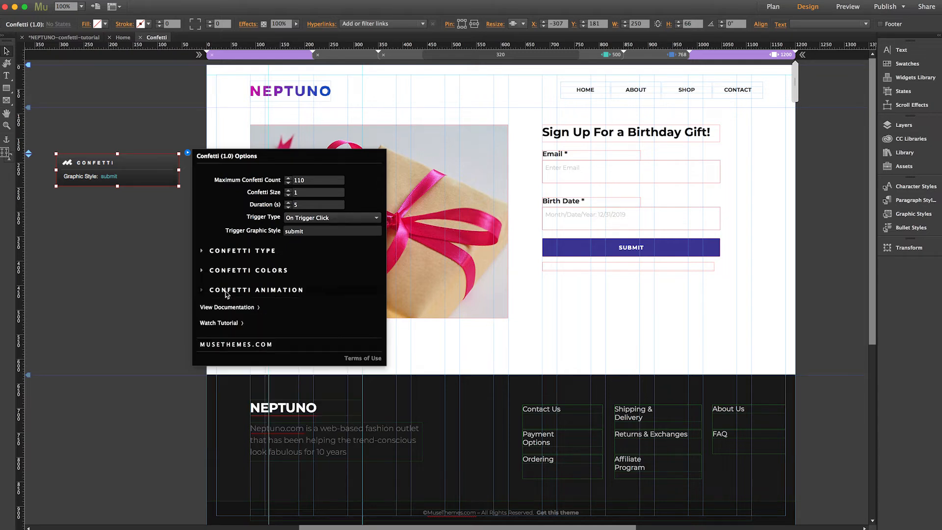
pyautogui.click(151, 278)
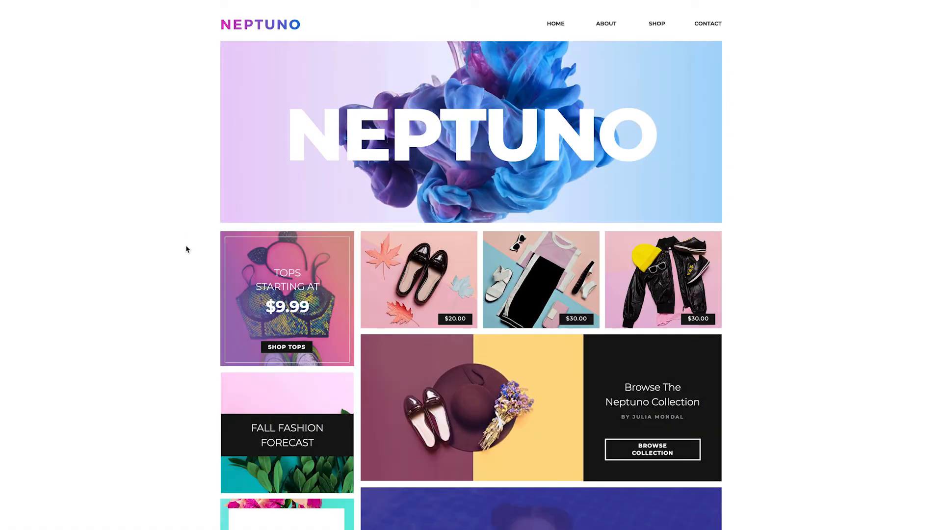
# In the browser preview, go to the birthday gift sign-up page from the home page and submit the form to test the confetti
pyautogui.scroll(-4, 186, 249)
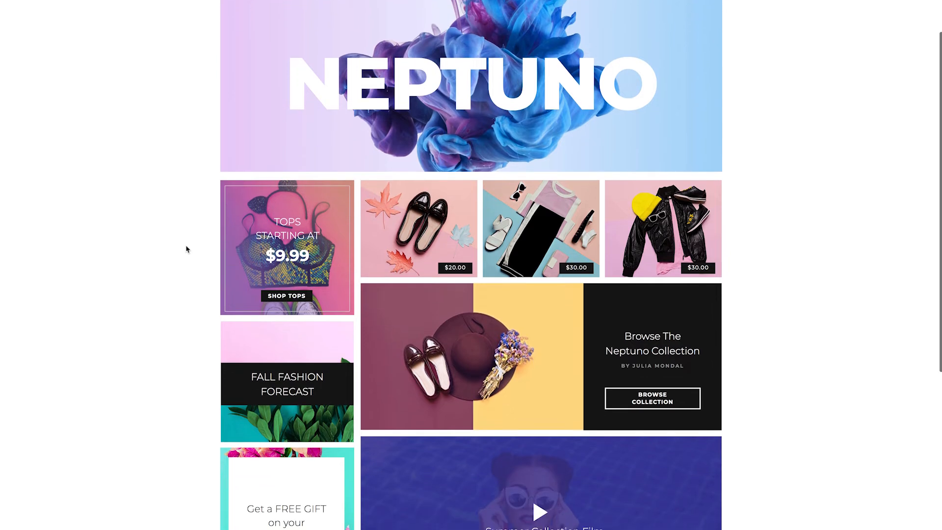
pyautogui.scroll(-2, 187, 249)
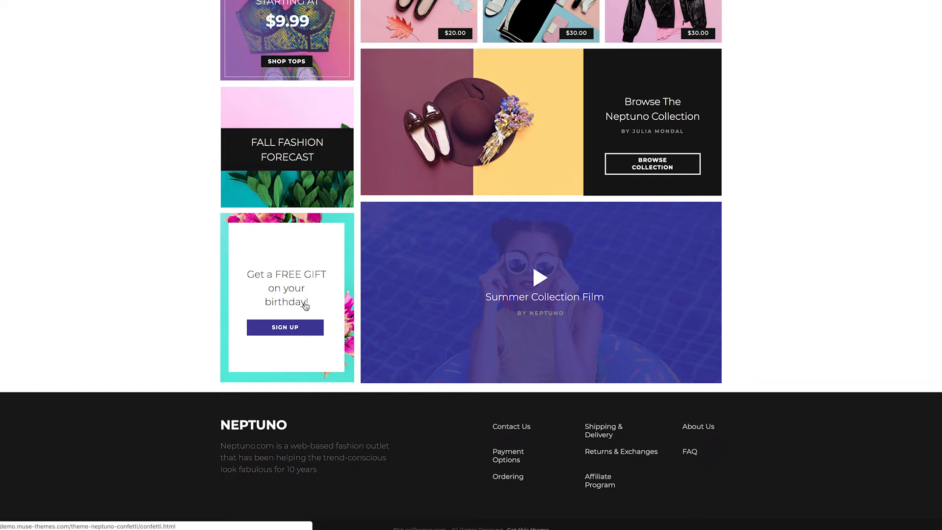
pyautogui.click(288, 332)
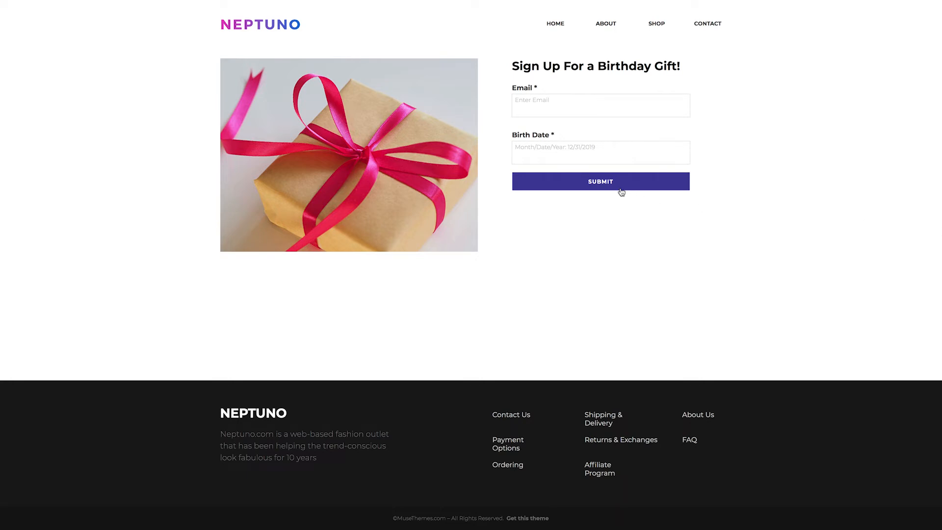
pyautogui.click(600, 181)
pyautogui.click(592, 183)
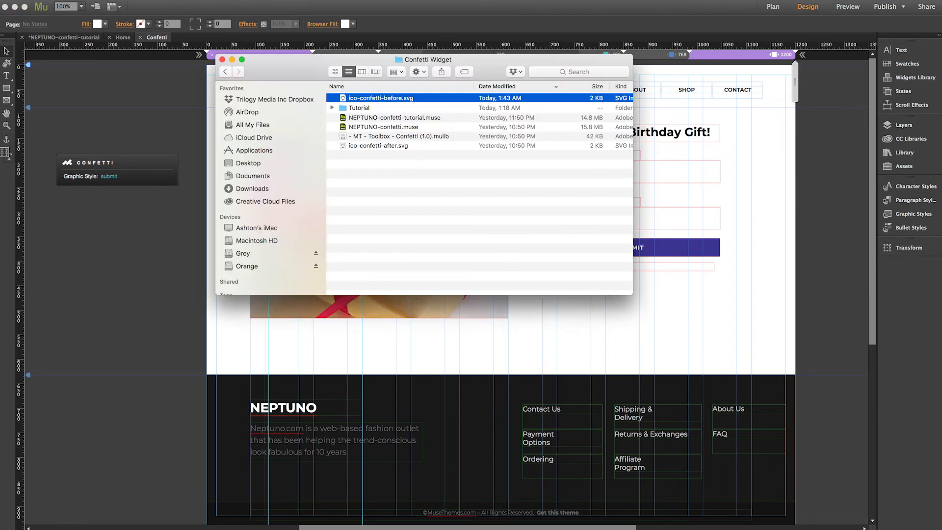
# Switch to the Confetti Widget folder in Finder and open ico-confetti-after.svg with TextEdit
pyautogui.moveTo(281, 72); pyautogui.dragTo(306, 139)
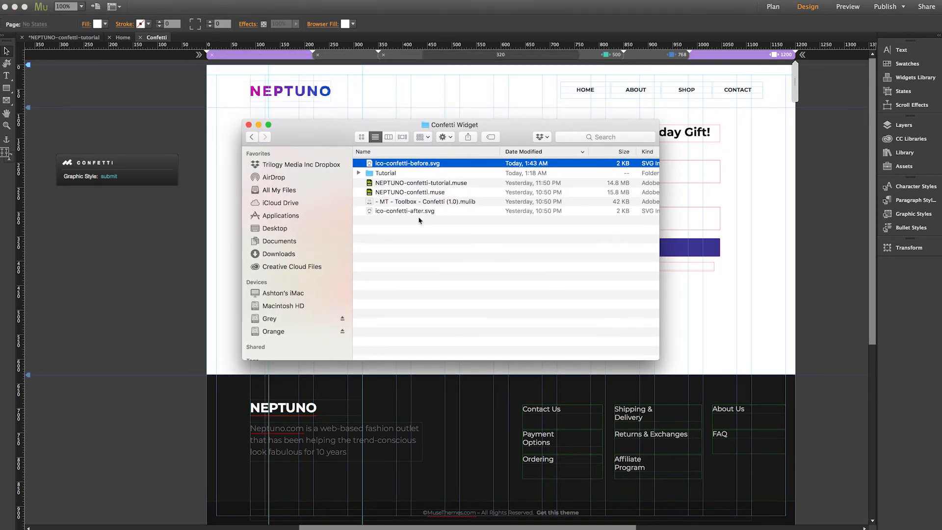
pyautogui.click(395, 212)
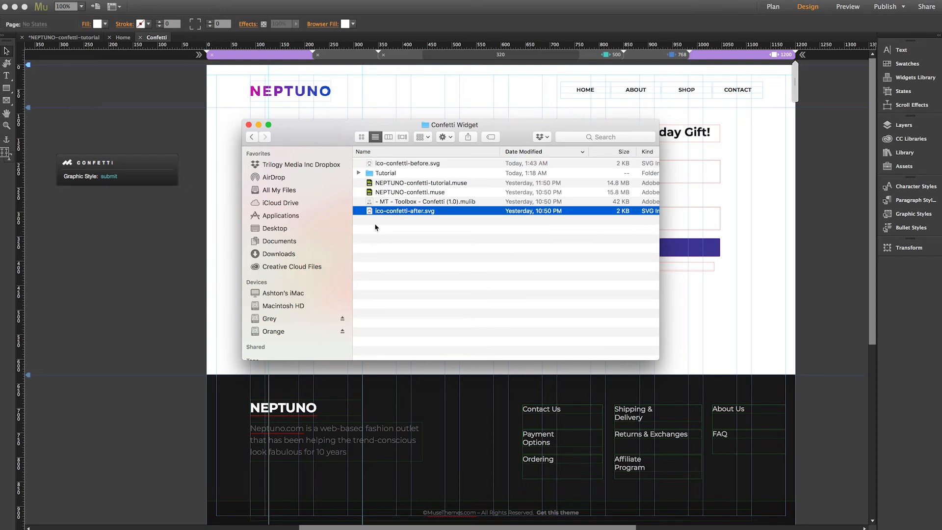
pyautogui.moveTo(346, 140); pyautogui.dragTo(275, 139)
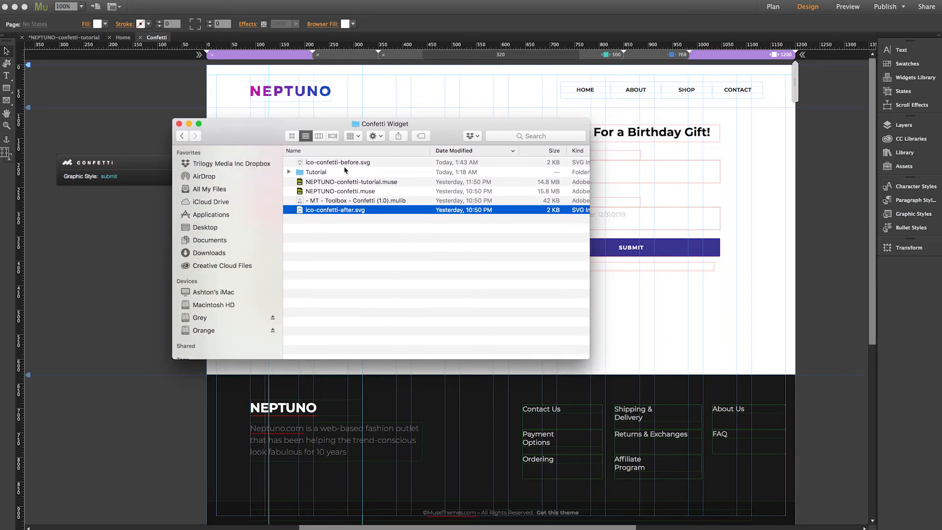
pyautogui.rightClick(348, 212)
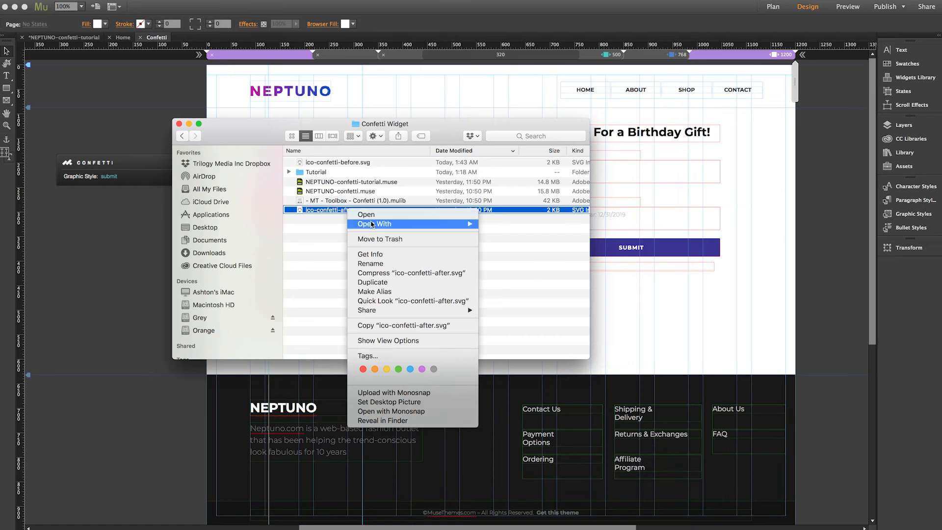
pyautogui.moveTo(372, 223)
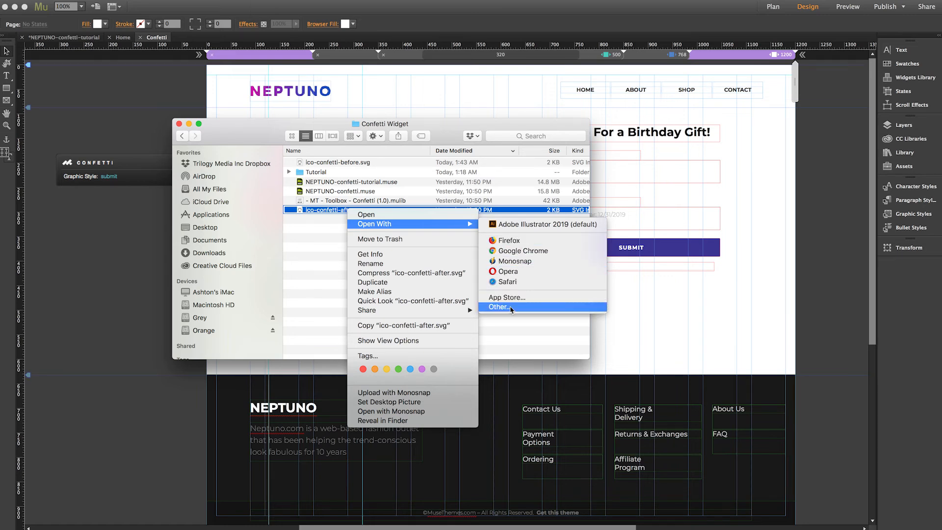
pyautogui.click(500, 307)
pyautogui.scroll(-15, 473, 131)
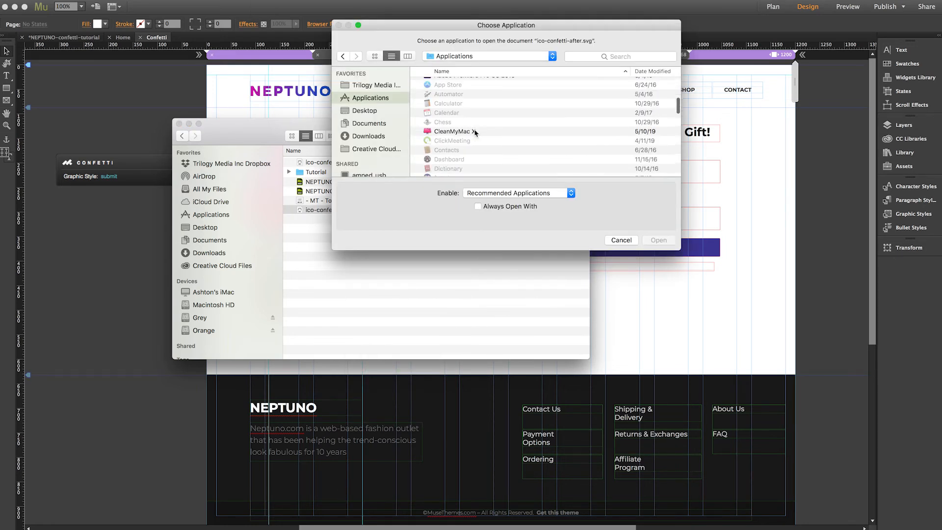
pyautogui.click(447, 145)
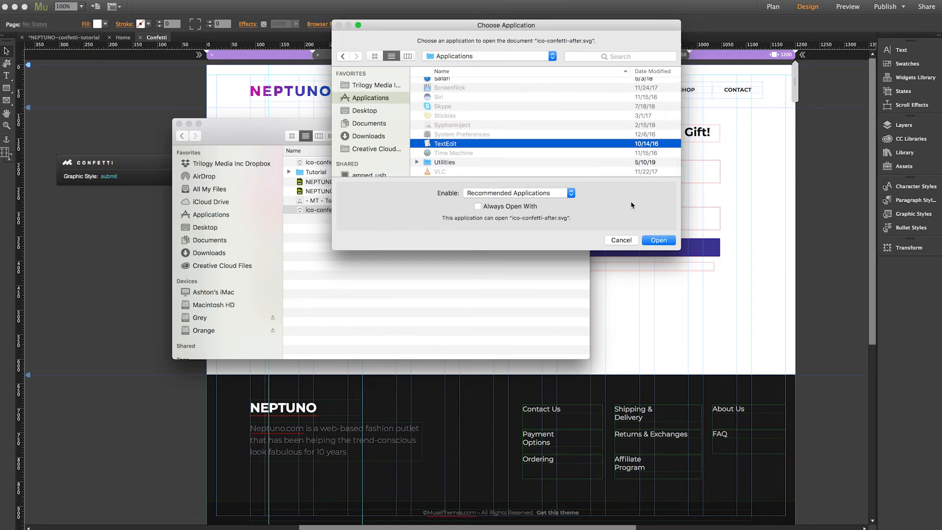
pyautogui.click(661, 240)
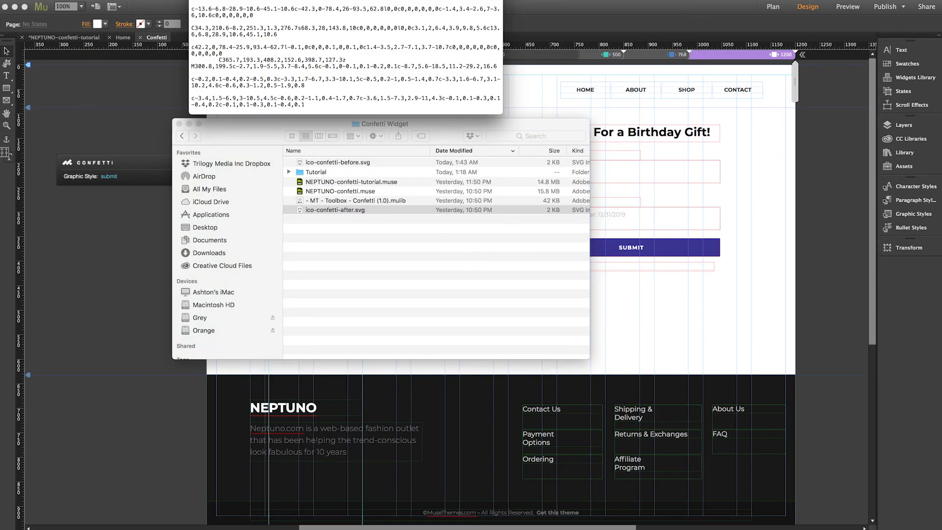
# Widen the ico-confetti-after.svg window and examine the width and height attributes in its opening svg tag
pyautogui.moveTo(346, 0); pyautogui.dragTo(352, 26)
pyautogui.moveTo(511, 88); pyautogui.dragTo(777, 92)
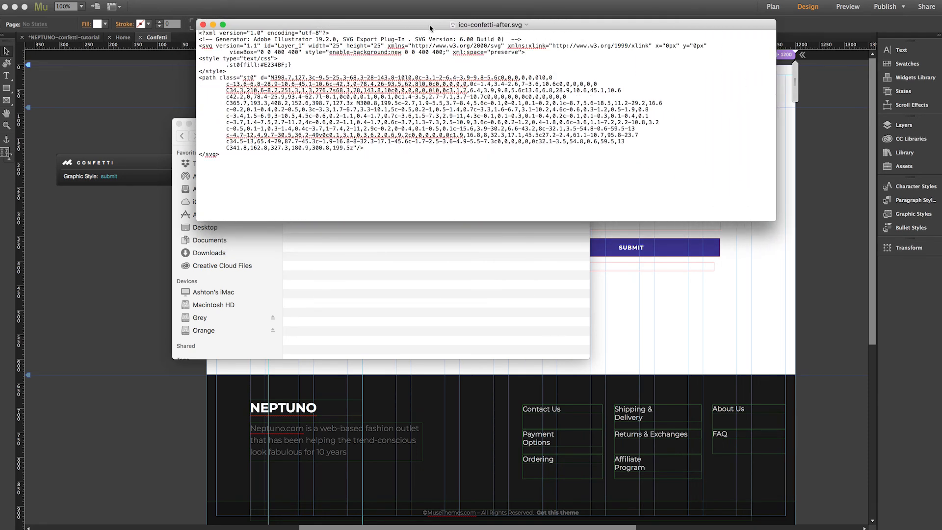
pyautogui.moveTo(427, 25); pyautogui.dragTo(445, 14)
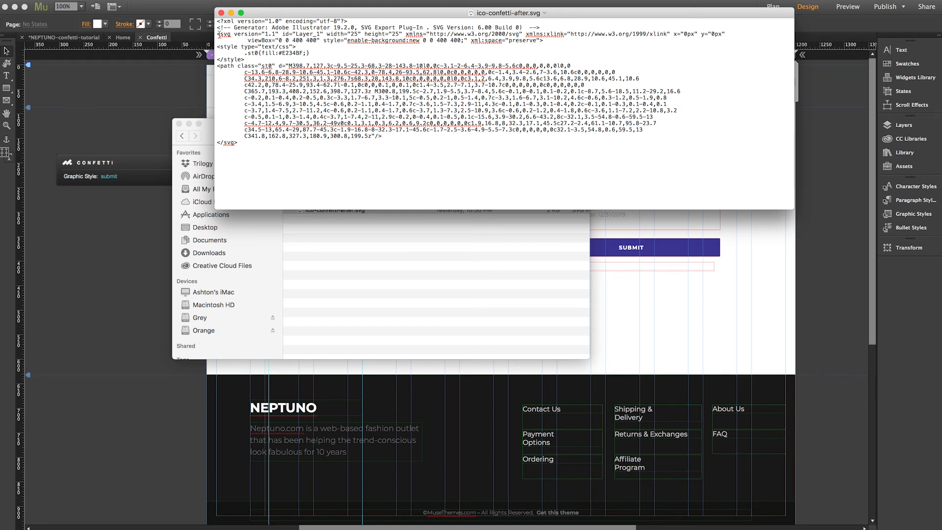
pyautogui.moveTo(220, 35); pyautogui.dragTo(262, 34)
pyautogui.click(327, 35)
pyautogui.moveTo(328, 34); pyautogui.dragTo(402, 34)
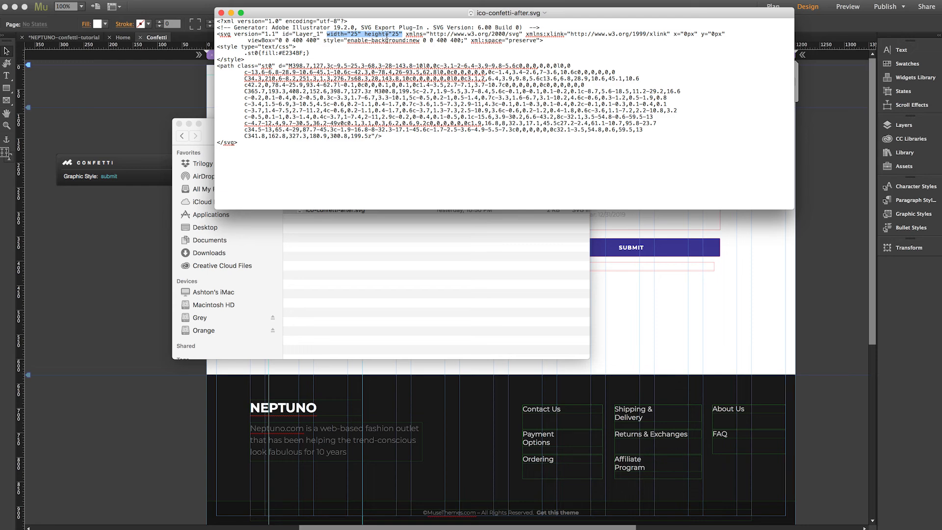
pyautogui.click(403, 34)
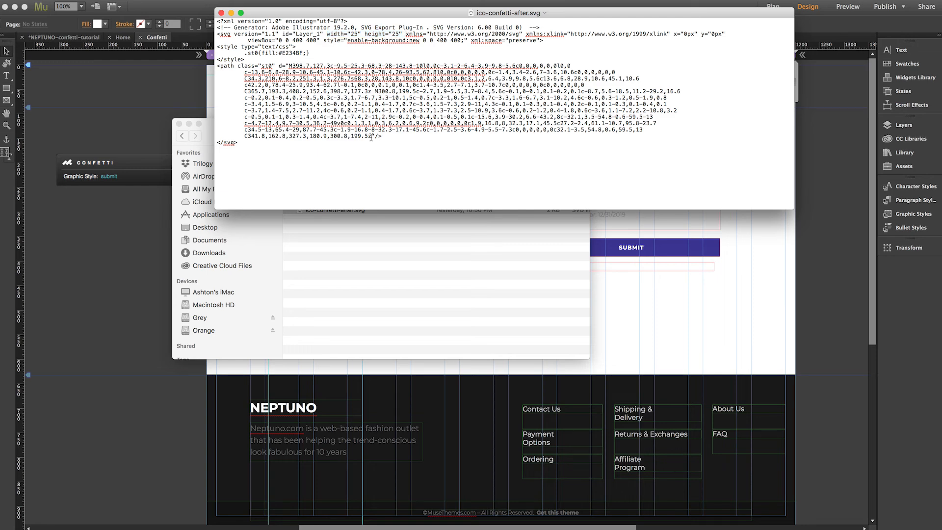
# Open ico-confetti-before.svg with TextEdit and place its widened window directly below the ico-confetti-after.svg window for comparison
pyautogui.click(350, 244)
pyautogui.click(346, 162)
pyautogui.rightClick(346, 162)
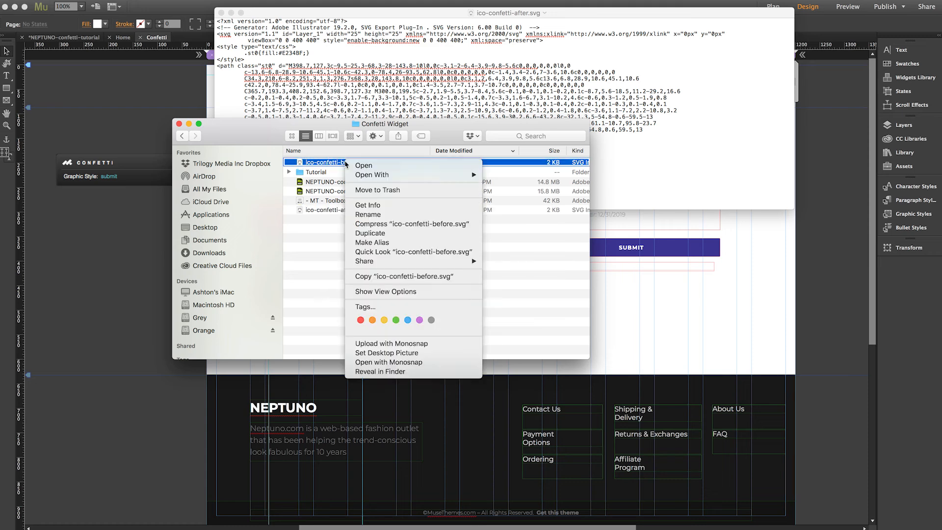
pyautogui.moveTo(382, 176)
pyautogui.click(513, 257)
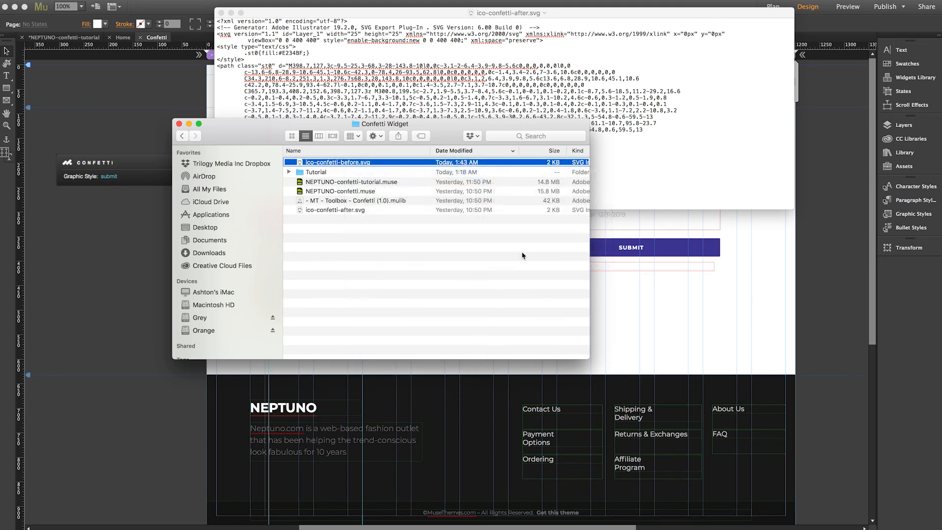
pyautogui.scroll(-15, 442, 148)
pyautogui.click(446, 143)
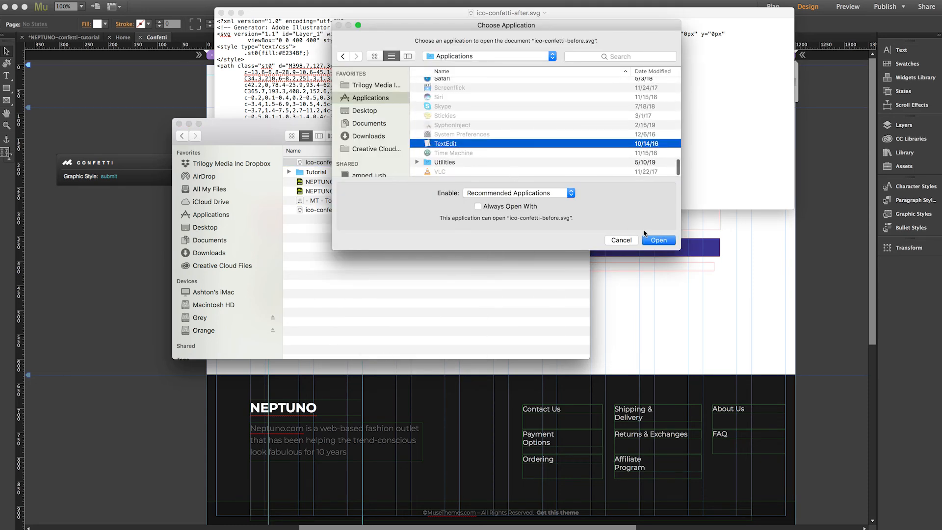
pyautogui.click(659, 240)
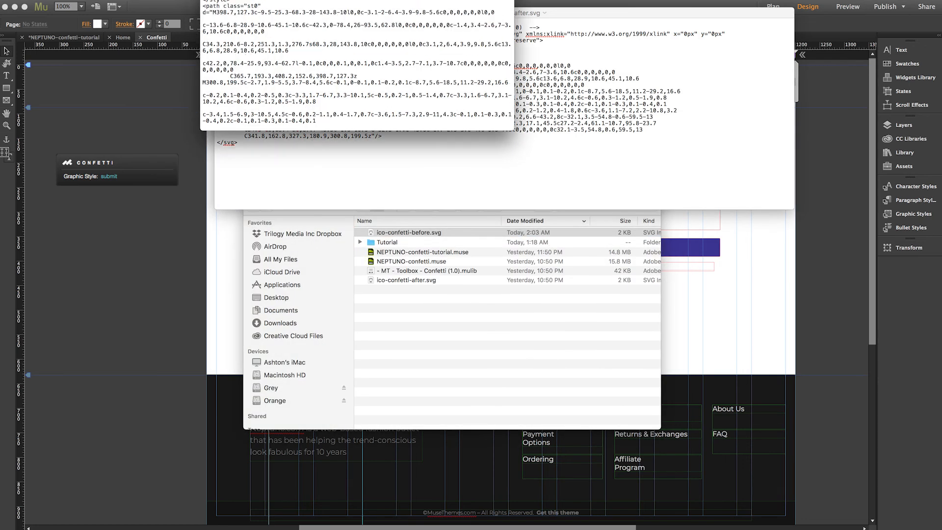
pyautogui.moveTo(363, 13); pyautogui.dragTo(363, 218)
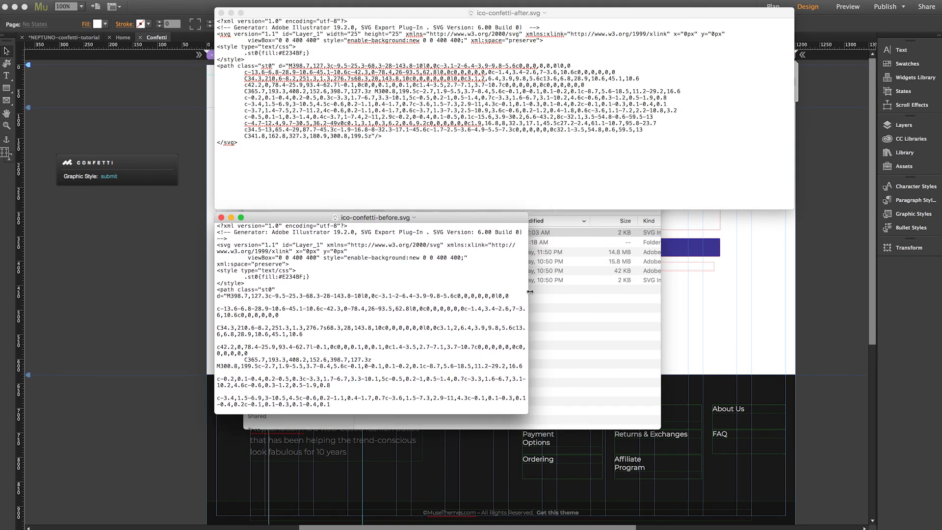
pyautogui.moveTo(529, 290); pyautogui.dragTo(798, 283)
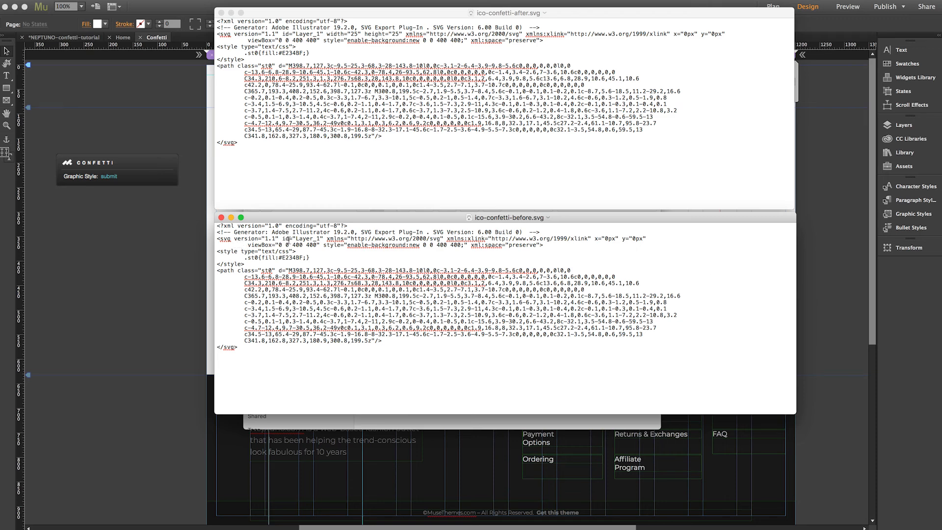
# Add width="25" height="25" after the id attribute in the svg tag of ico-confetti-before.svg, save it, and return to Adobe Muse
pyautogui.moveTo(321, 240); pyautogui.dragTo(343, 240)
pyautogui.click(323, 239)
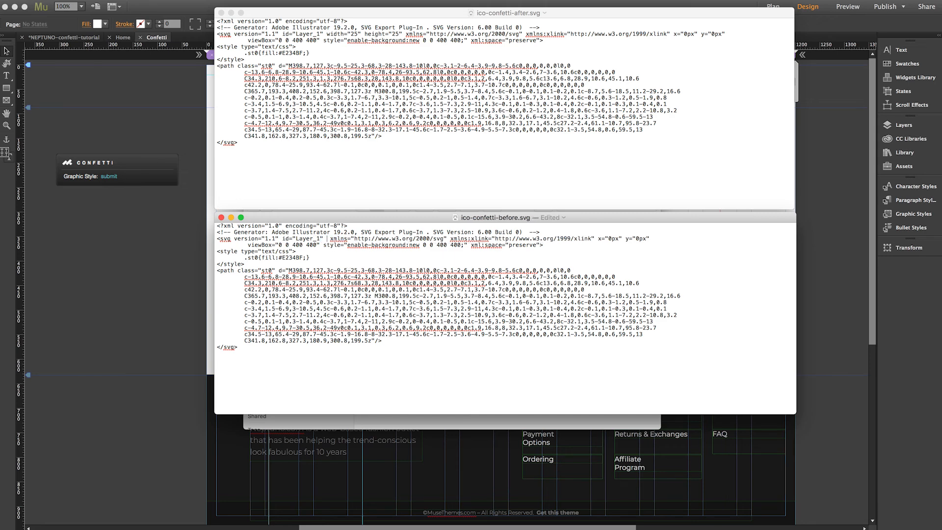
pyautogui.write('width')
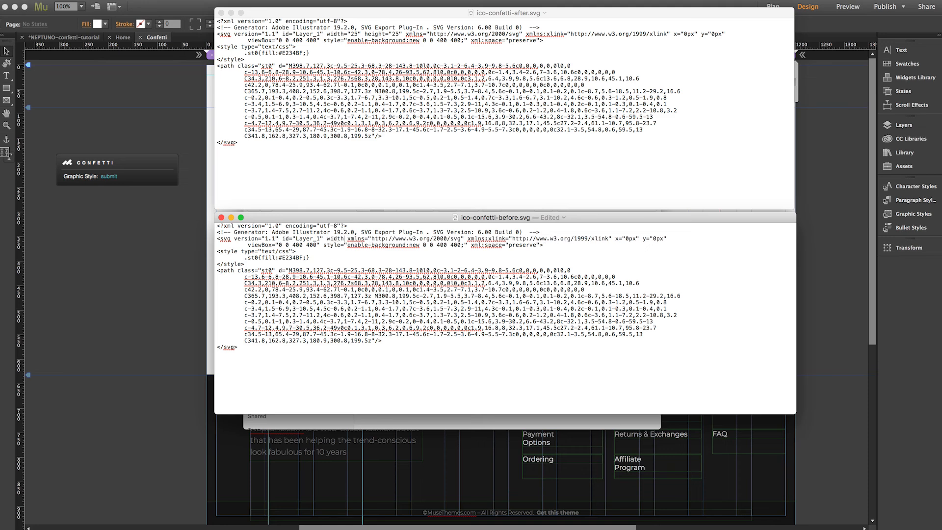
pyautogui.write('="')
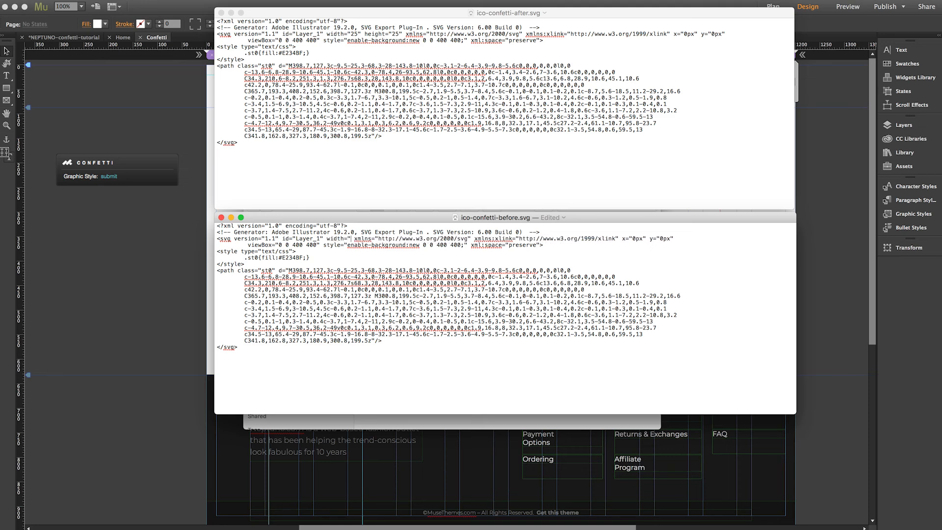
pyautogui.write('25')
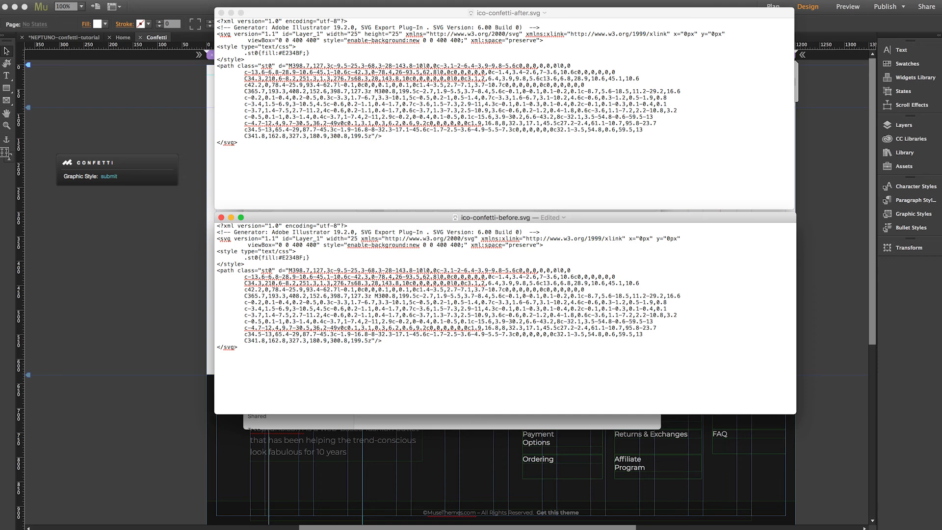
pyautogui.write('"')
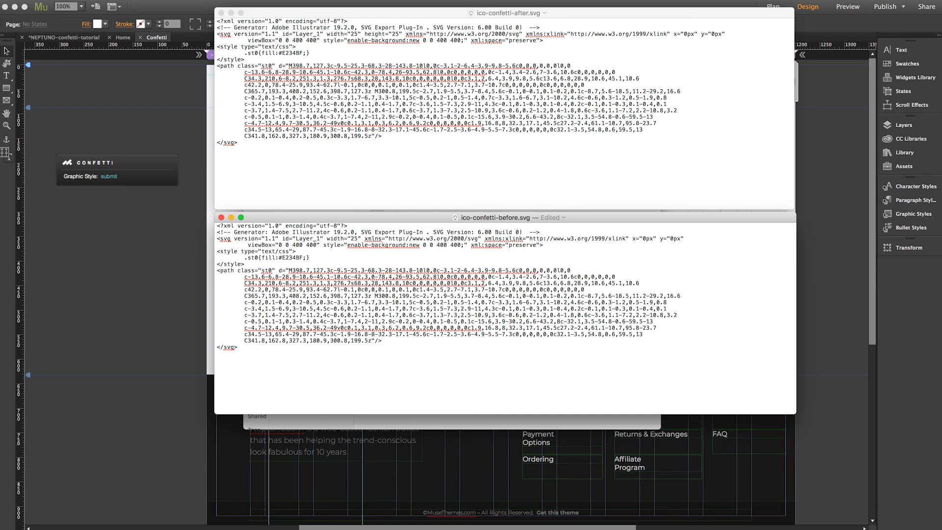
pyautogui.write(' height')
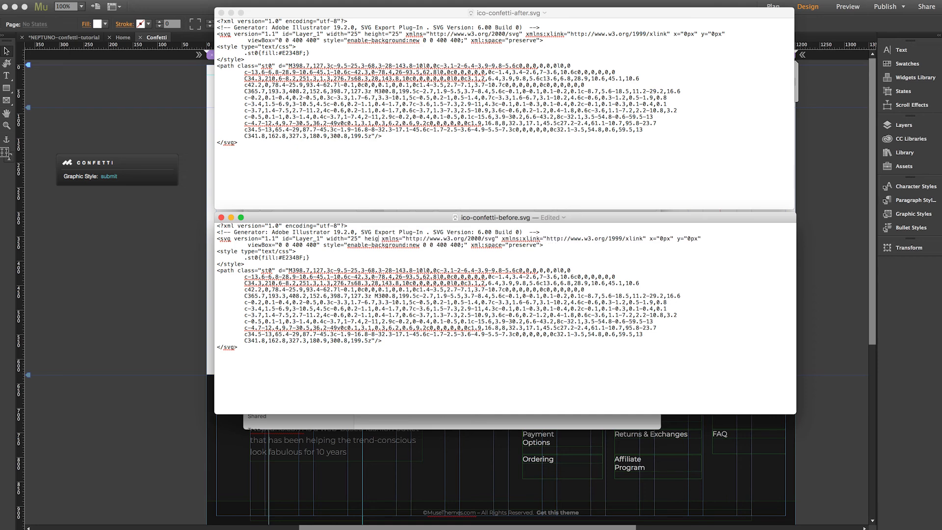
pyautogui.write('="25"')
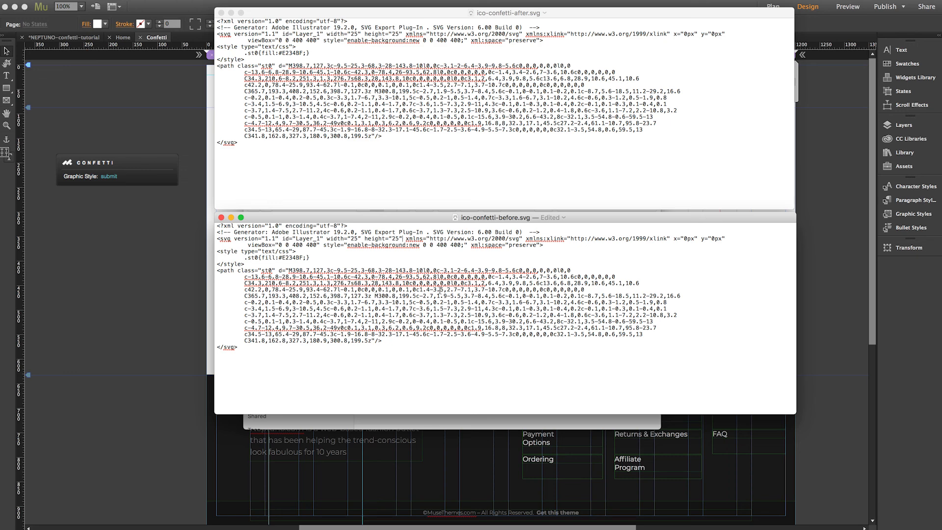
pyautogui.press('super+s')
pyautogui.click(131, 473)
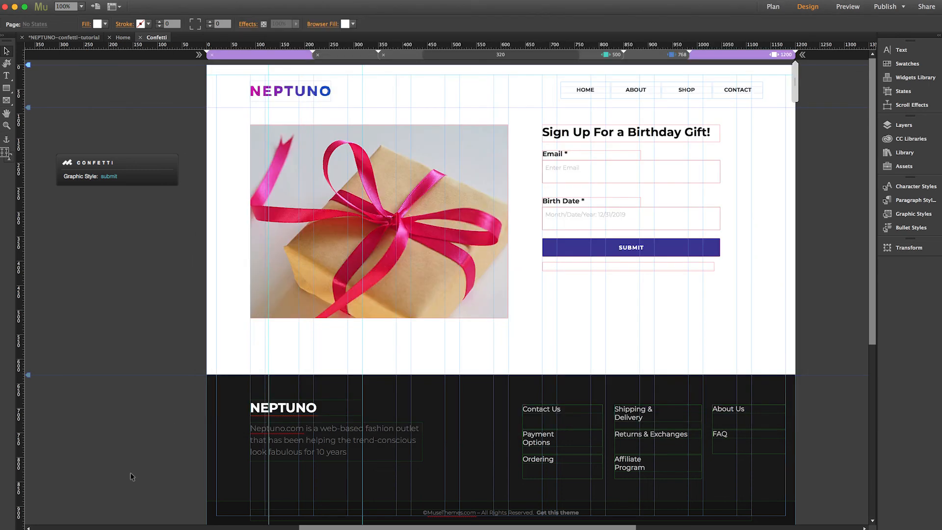